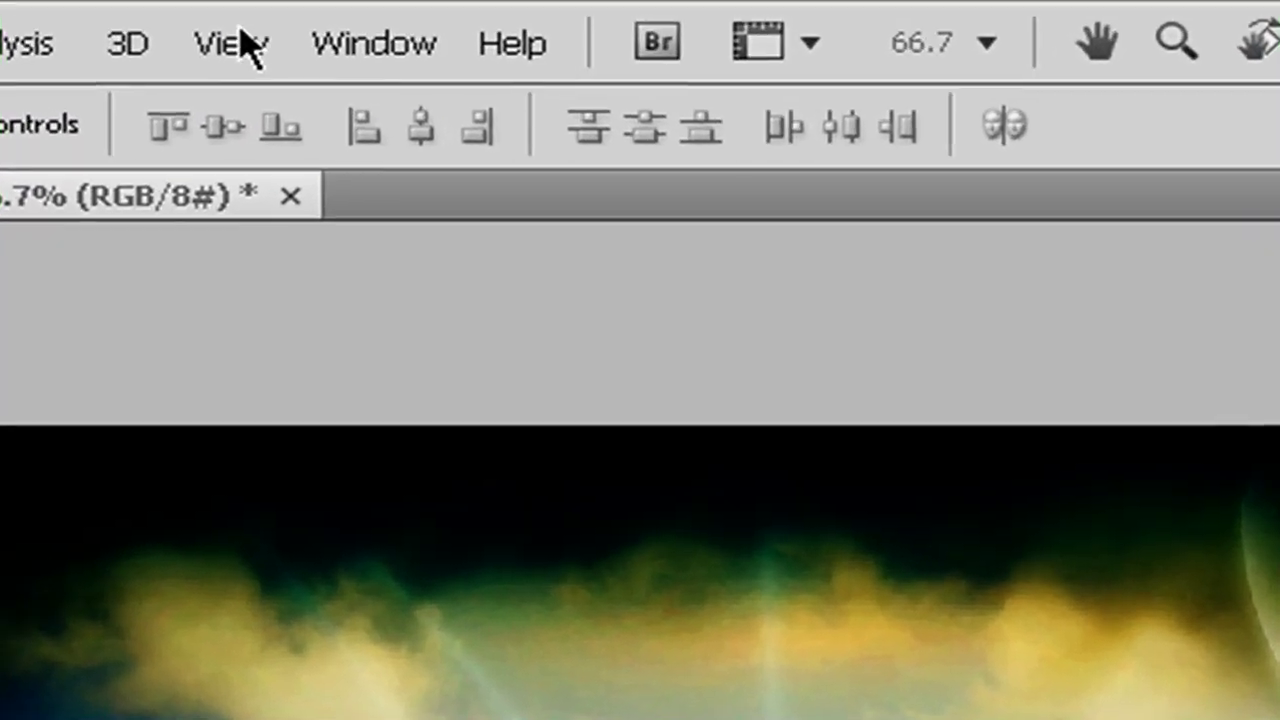
Step: Display the grid over the elephant image from View > Show > Grid
click(371, 14)
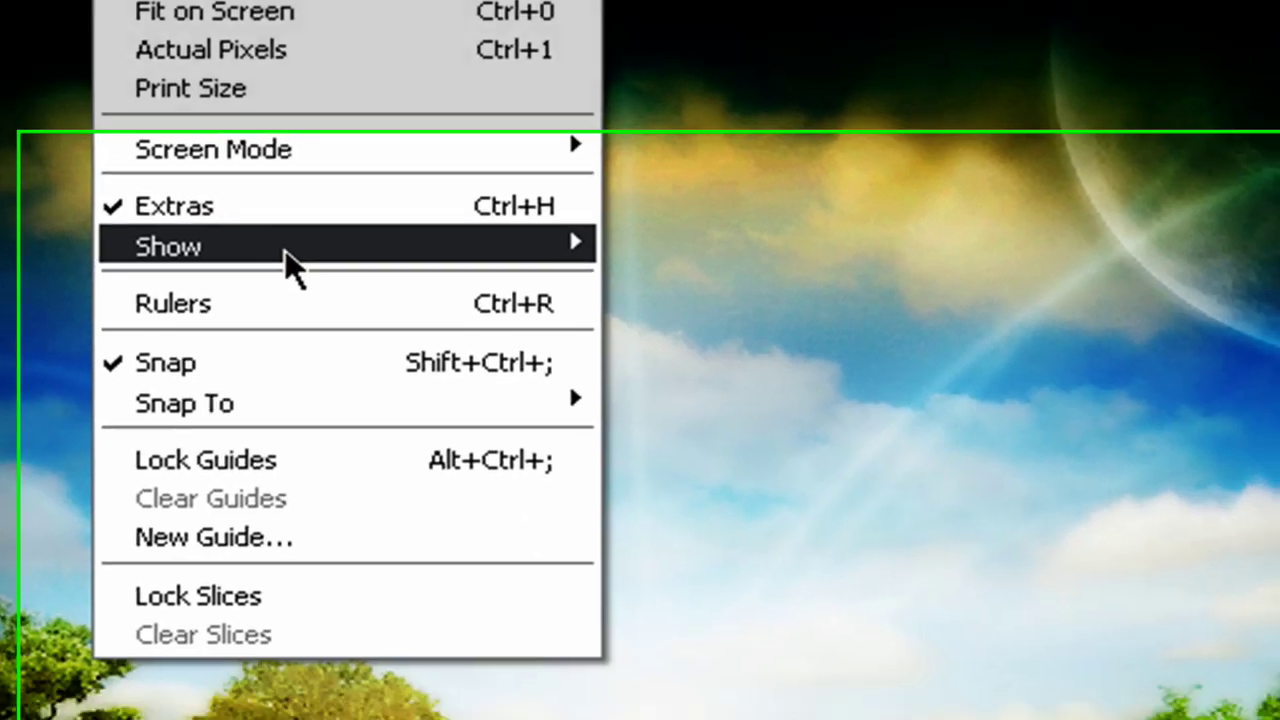
mouse_move(370, 717)
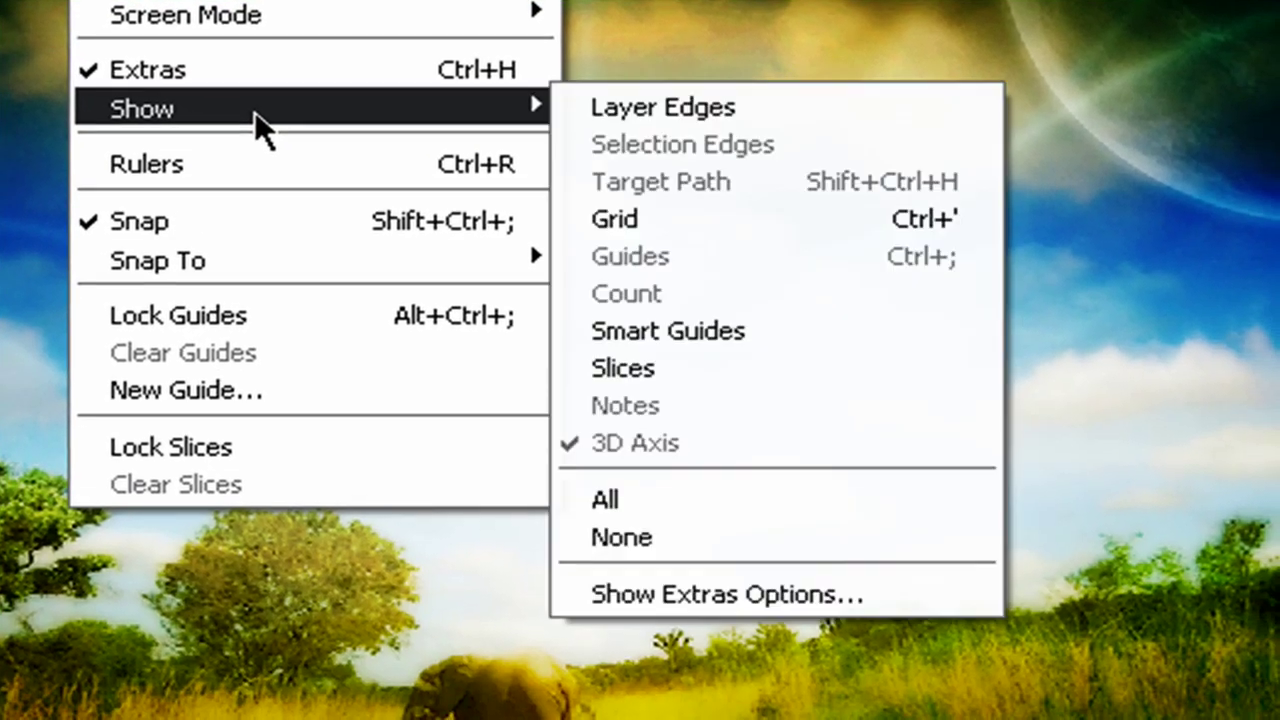
click(683, 217)
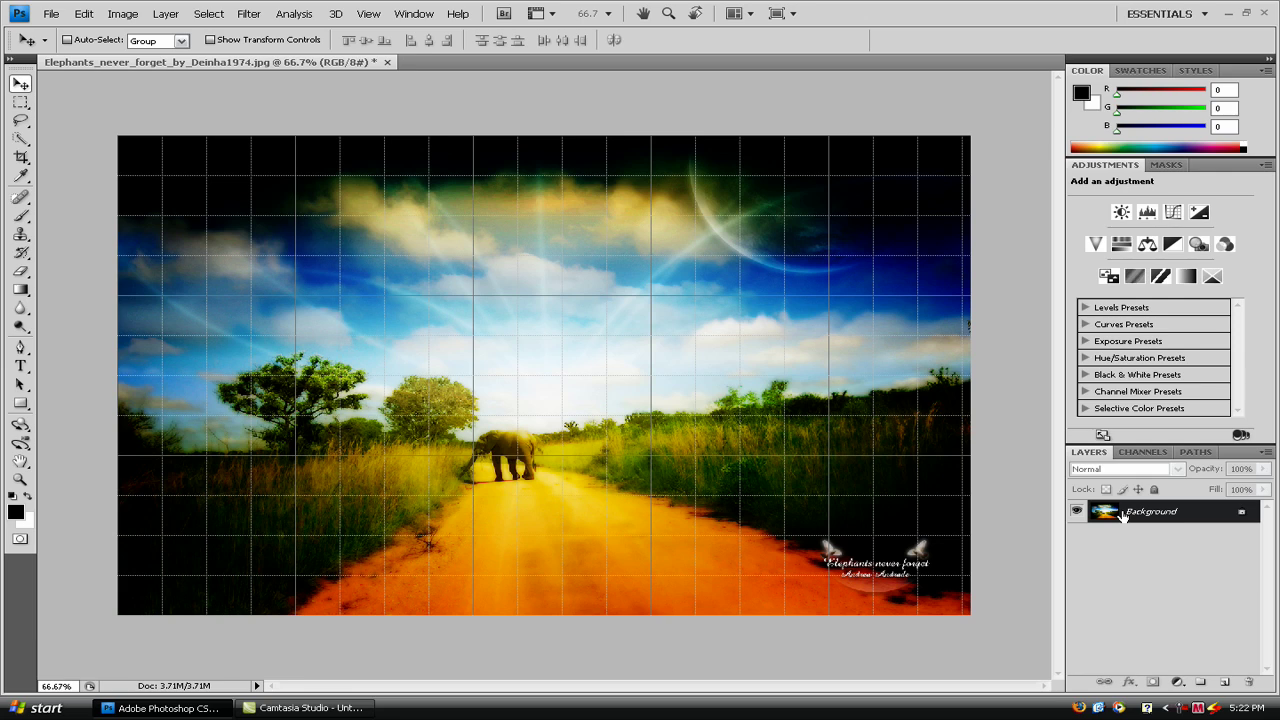
Step: Convert the Background into an editable layer, keeping the default name Layer 0
double_click(1121, 515)
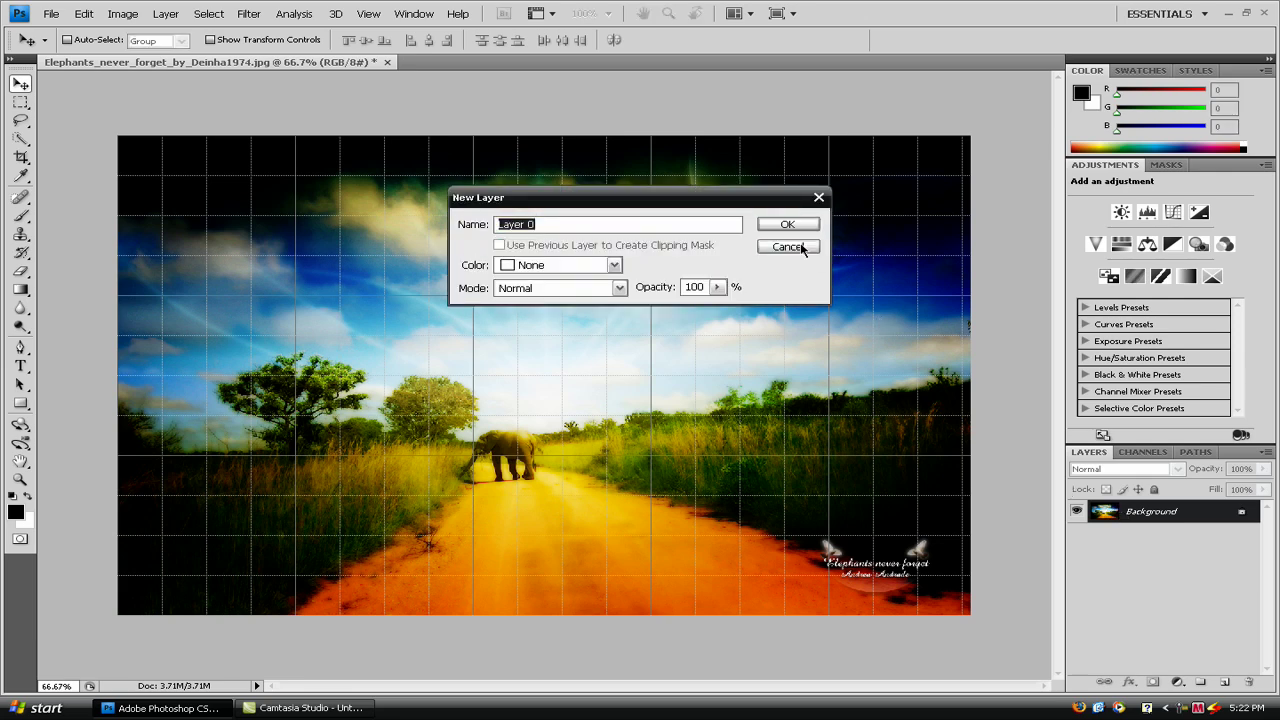
click(786, 226)
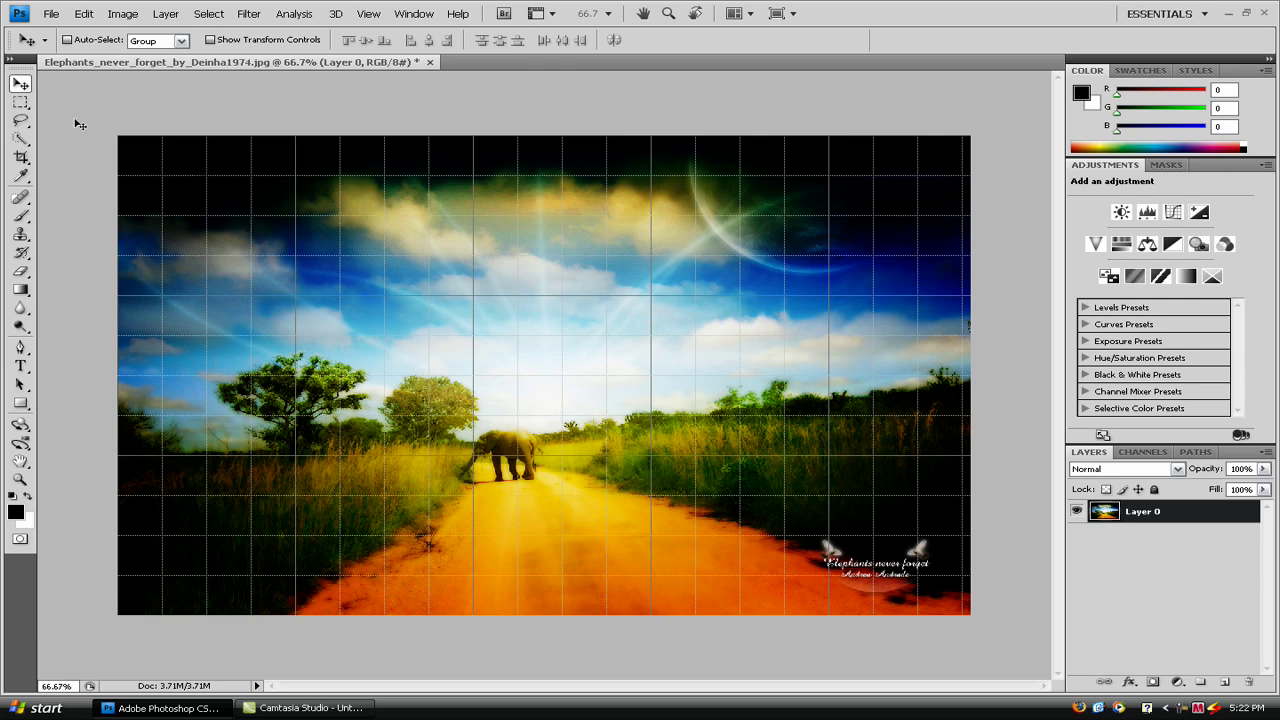
Step: Marquee the top-left five-by-four grid block of sky and copy it onto Layer 1
click(20, 102)
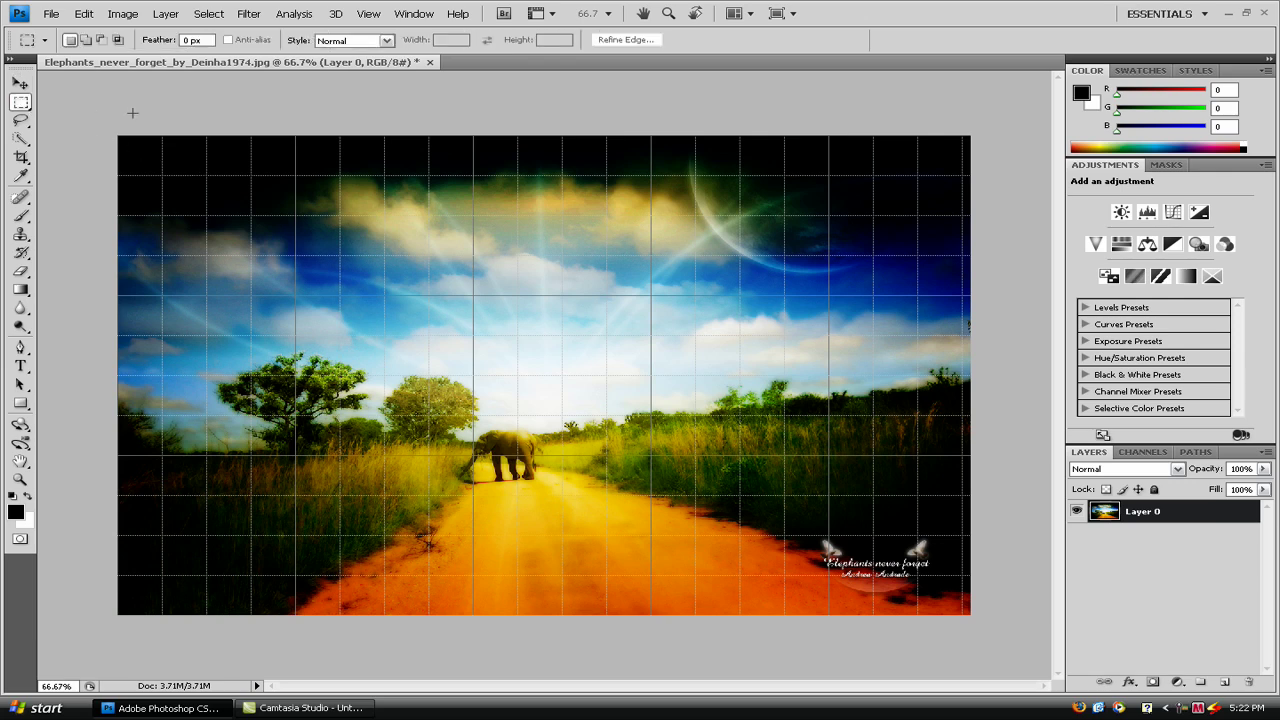
right_click(20, 102)
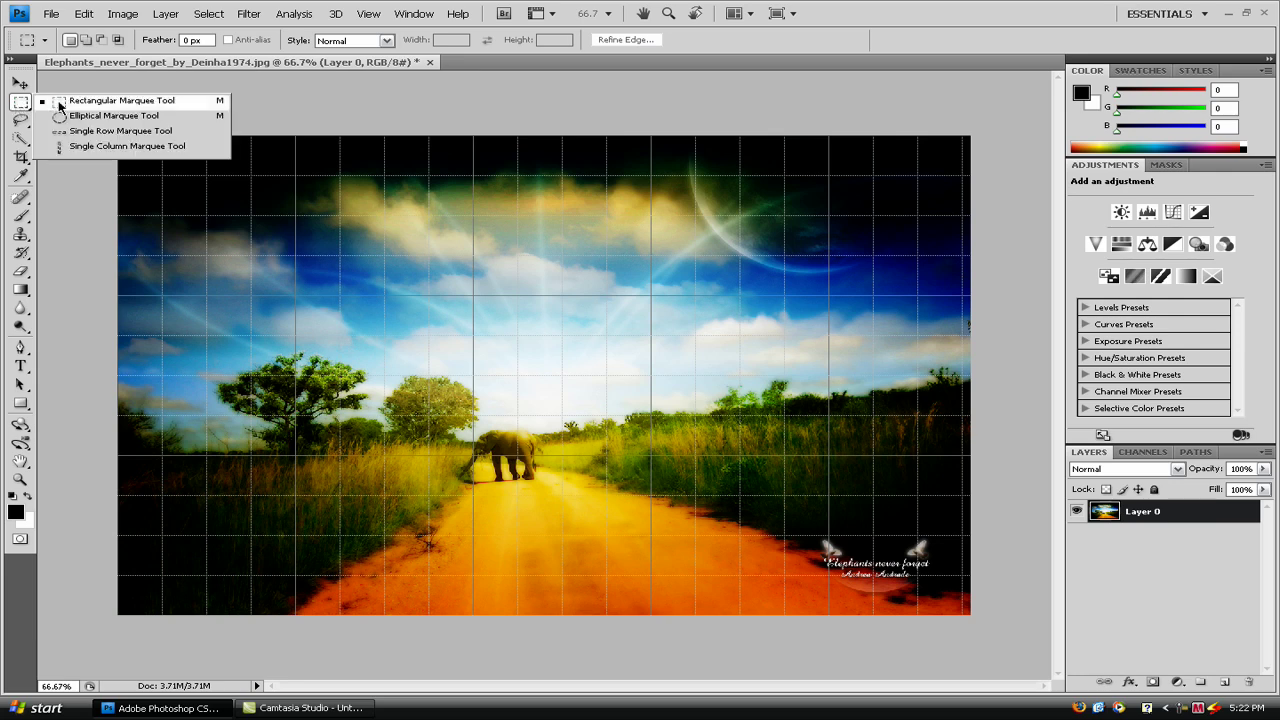
click(59, 105)
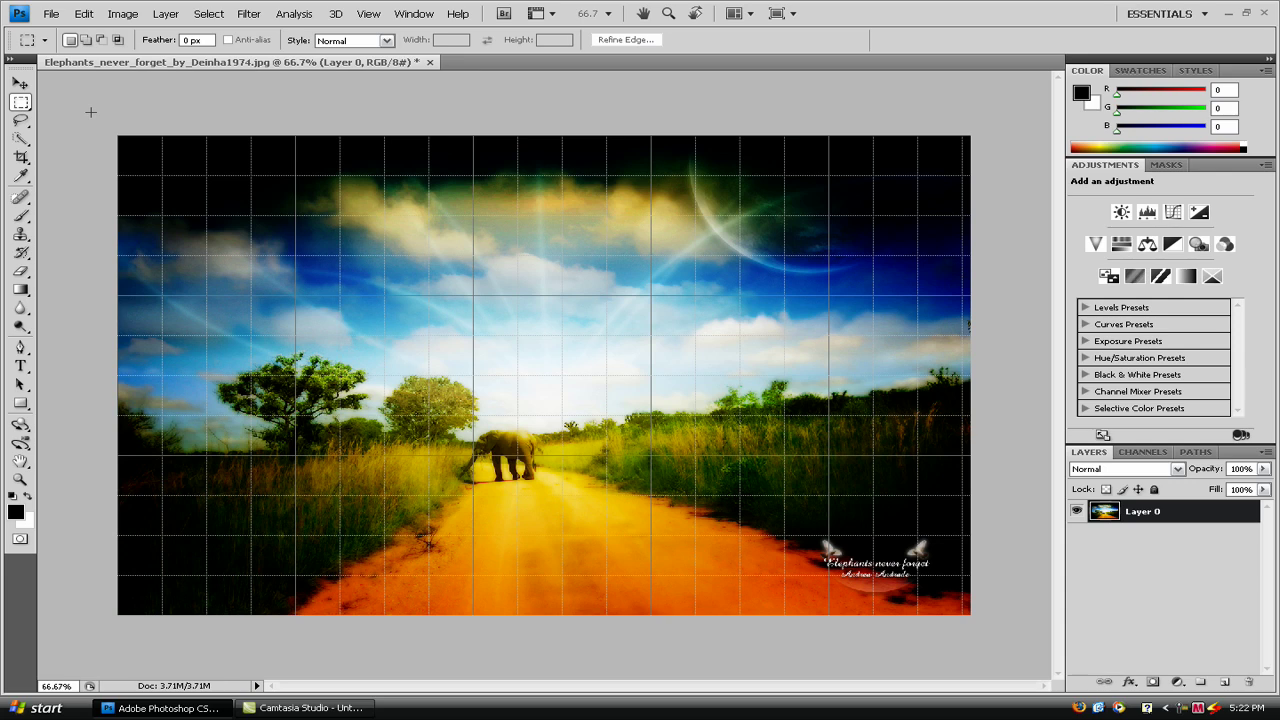
drag(104, 127, 338, 295)
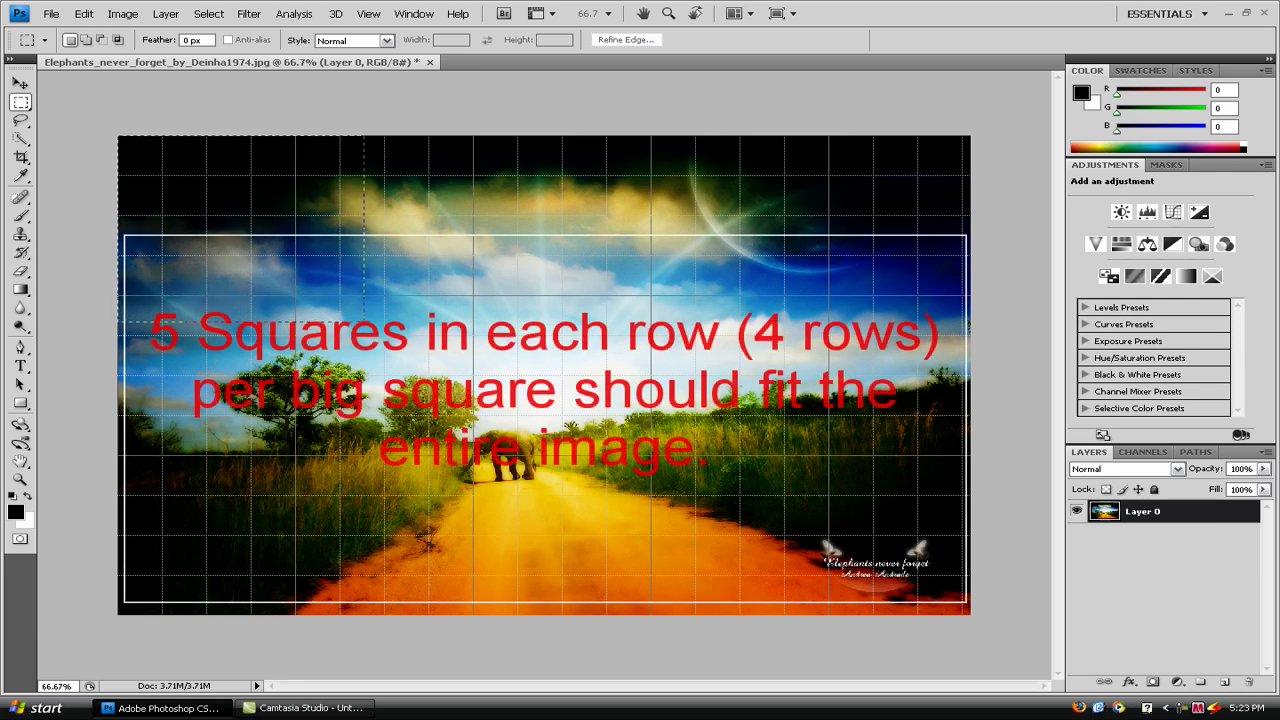
drag(339, 302, 341, 296)
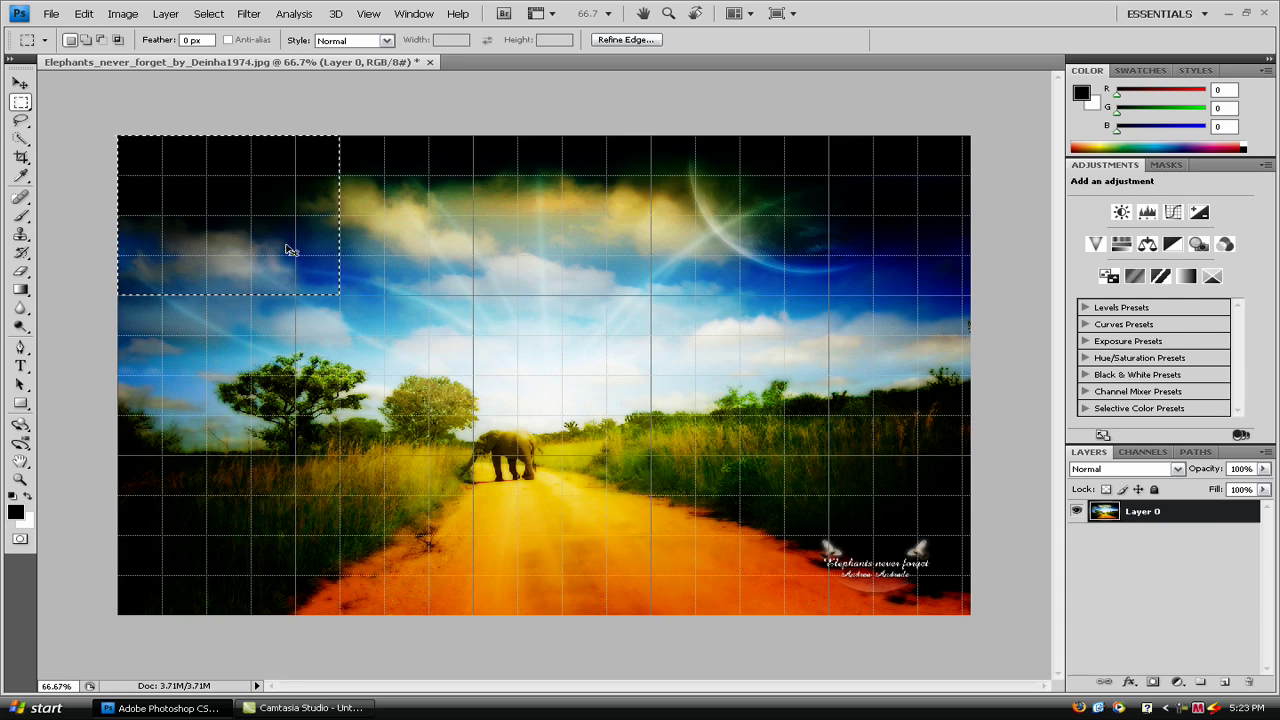
key(ctrl+shift+alt+n)
key(ctrl+d)
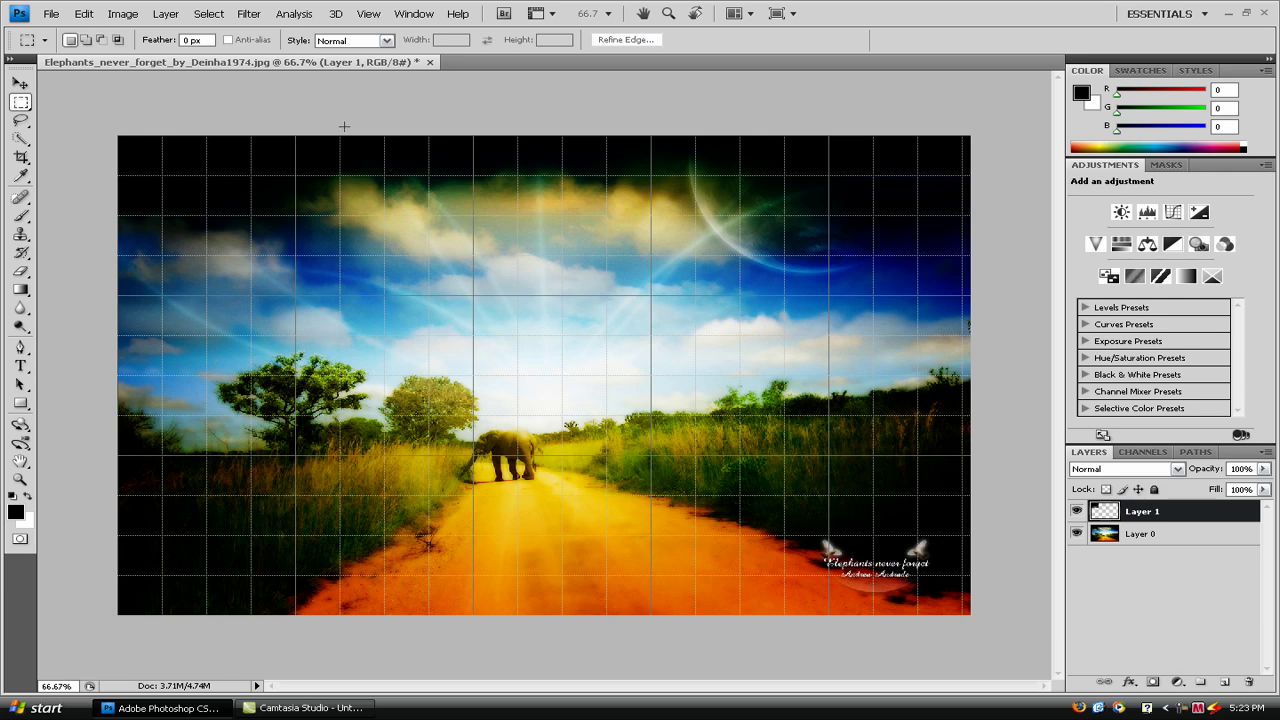
Step: Select the next top-row sky tiles on Layer 0 and copy them onto Layers 2, 3 and 4
drag(342, 133, 560, 172)
drag(566, 208, 564, 211)
drag(563, 211, 561, 295)
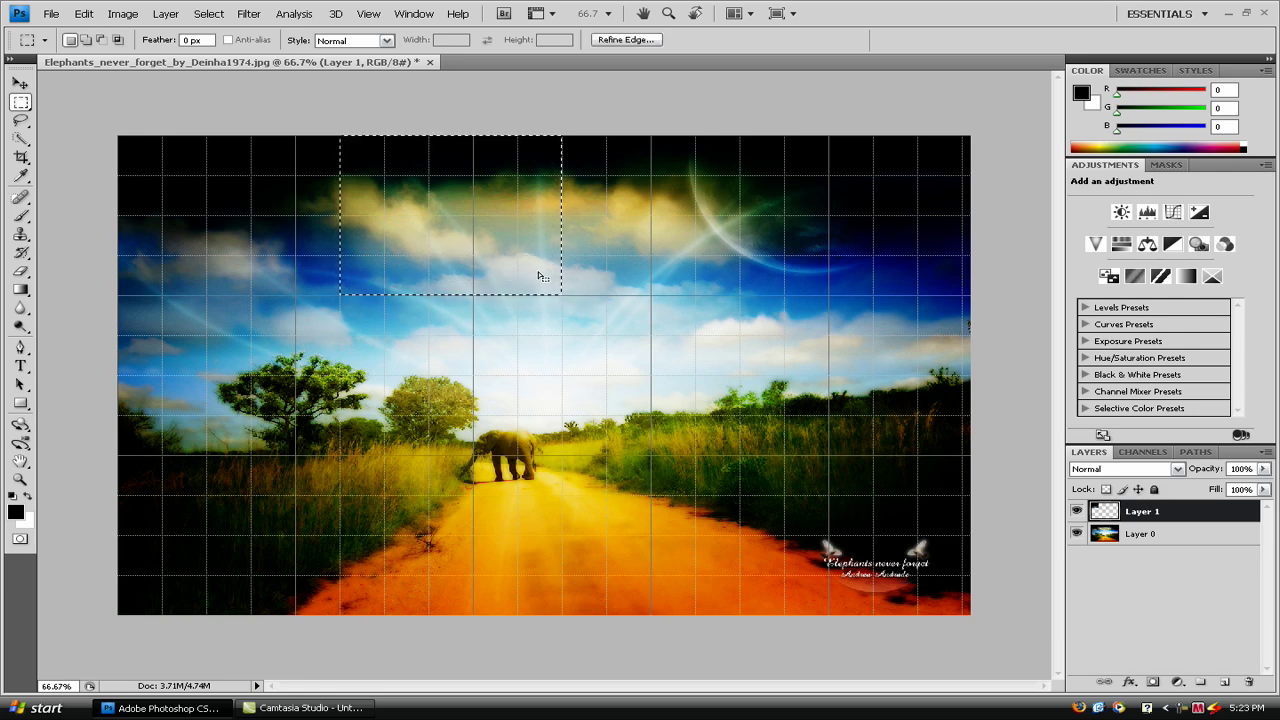
key(ctrl+j)
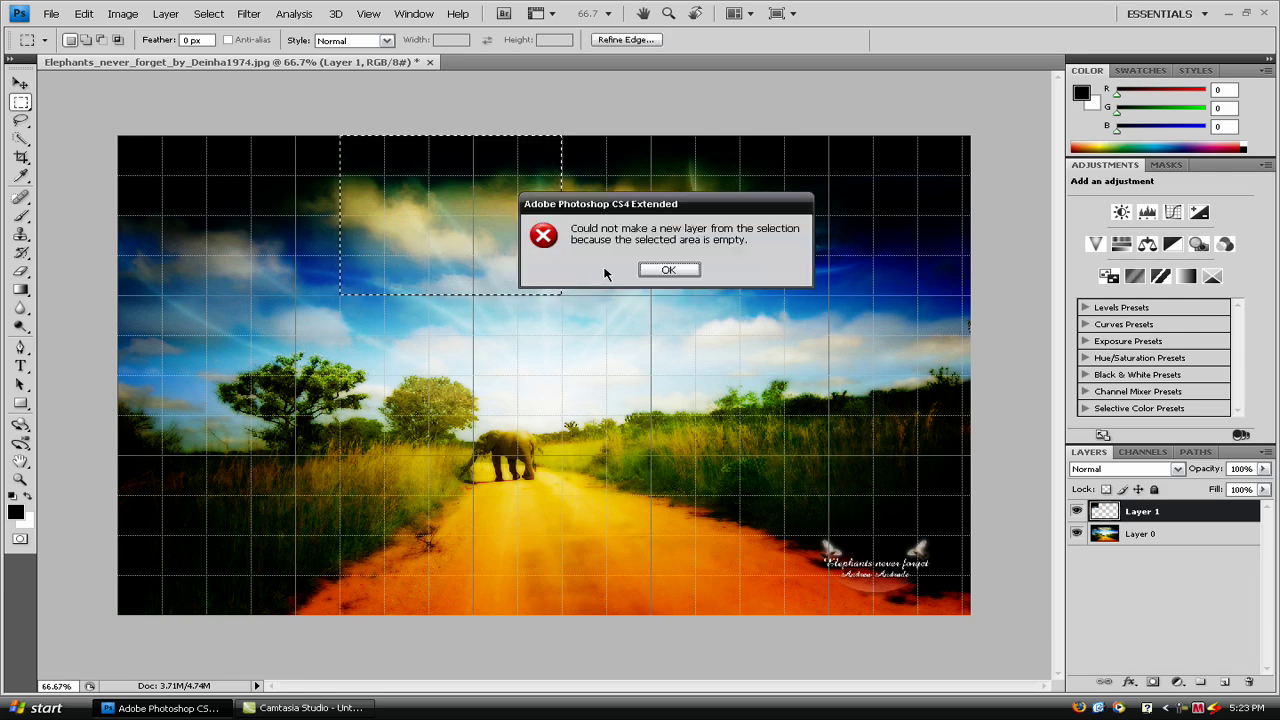
click(652, 271)
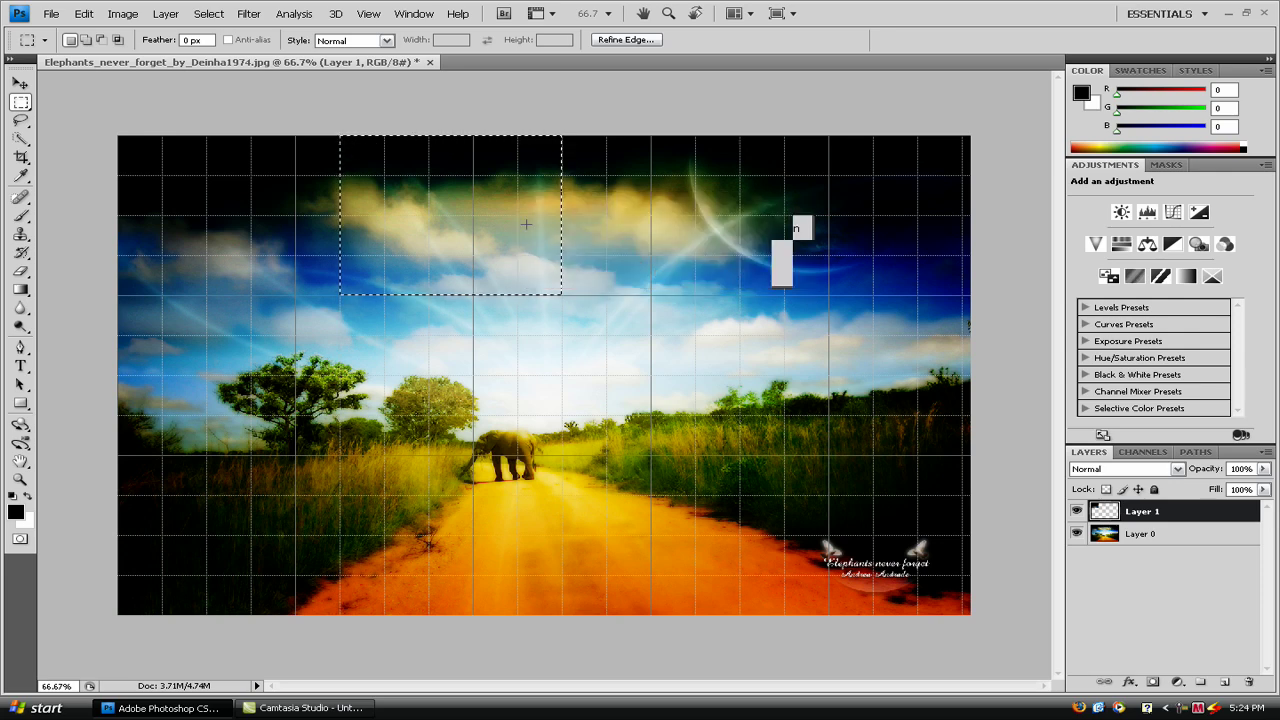
click(1222, 535)
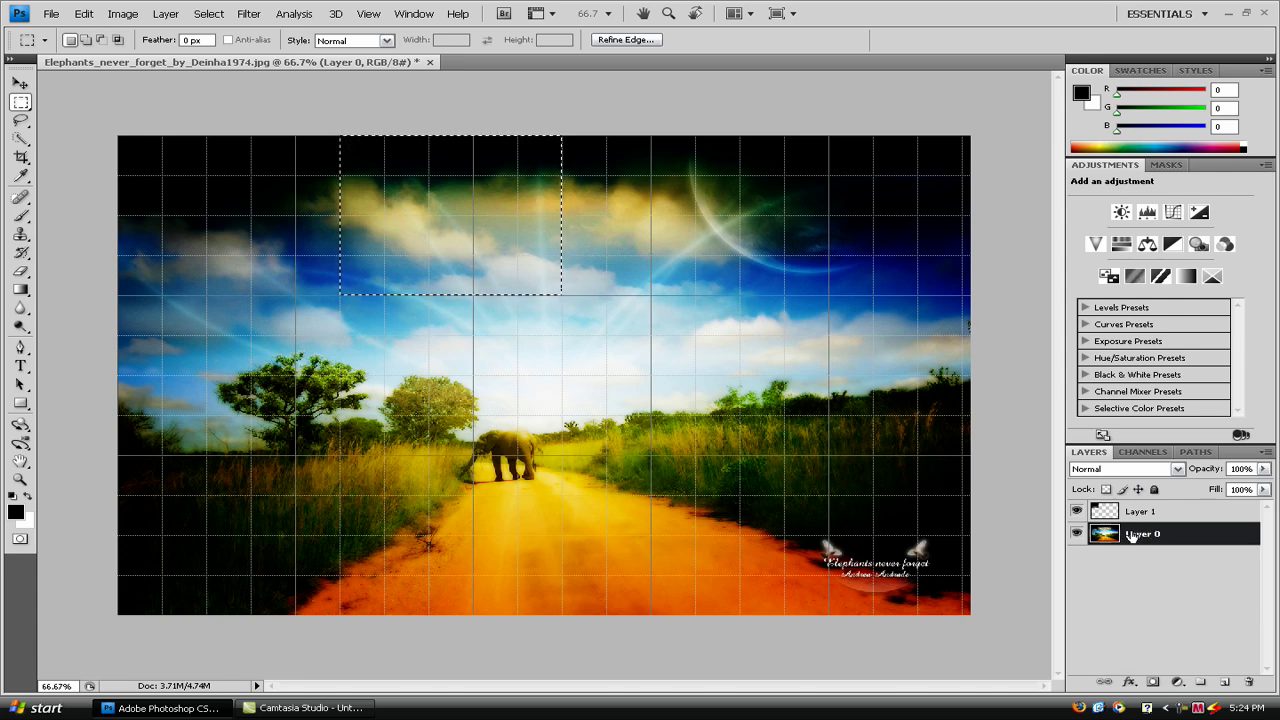
key(ctrl+j)
key(ctrl+j)
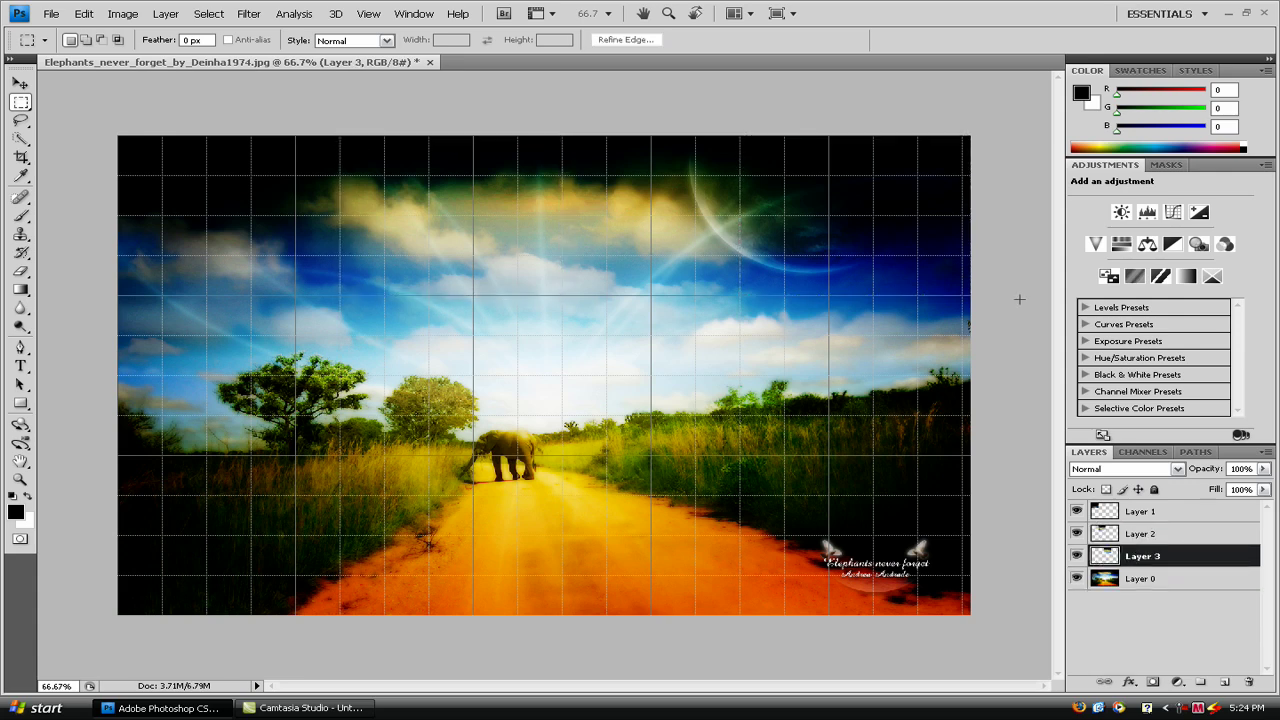
key(ctrl+j)
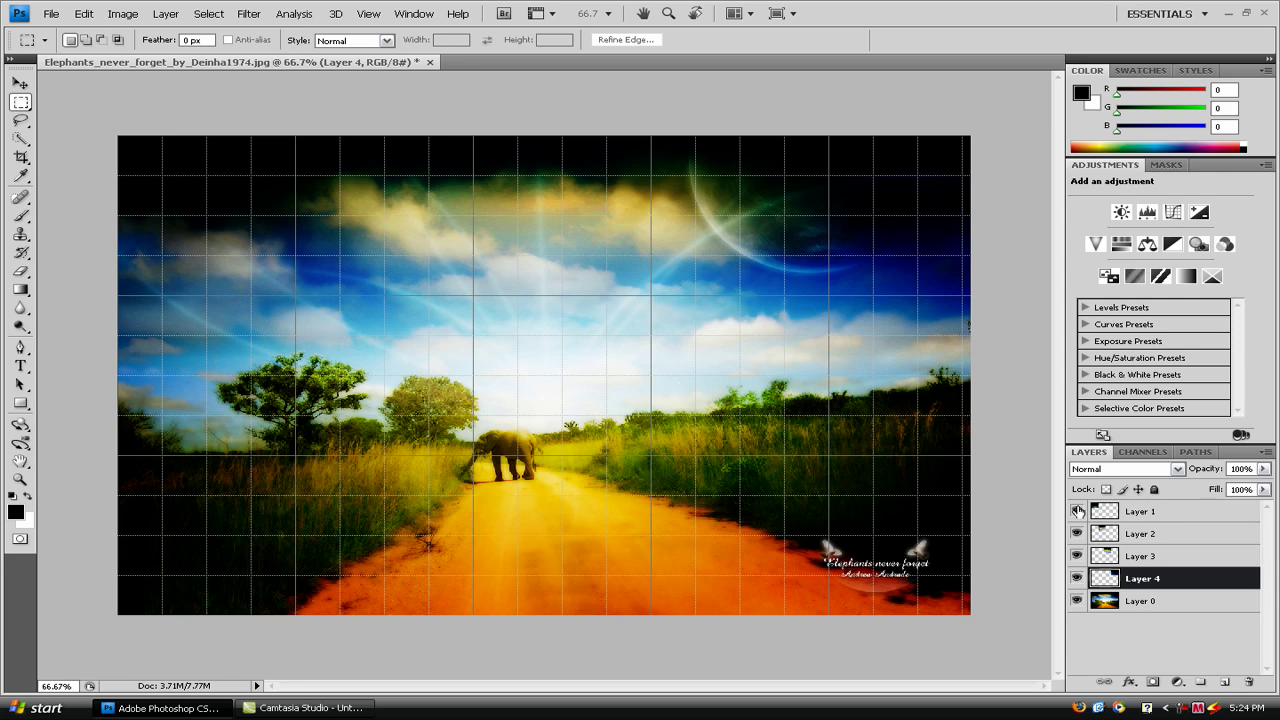
Step: Group Layers 1 through 4 into an expanded Group 1
click(1147, 512)
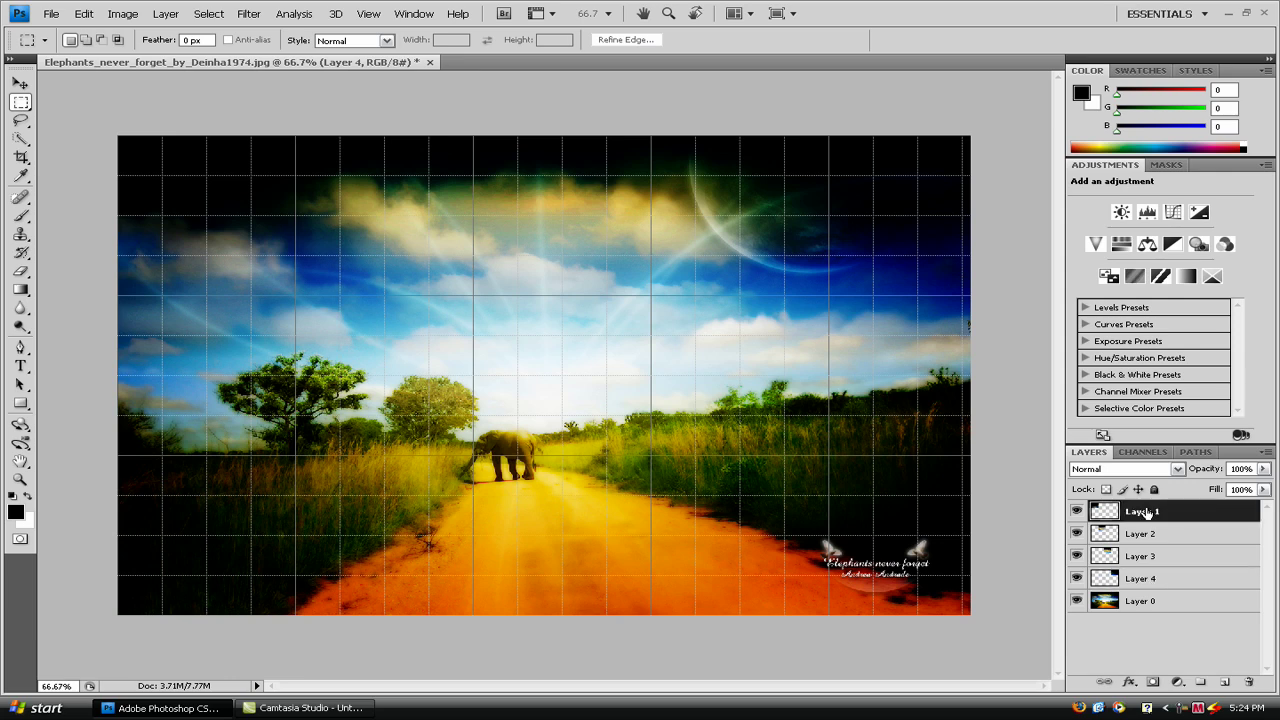
shift+click(1137, 578)
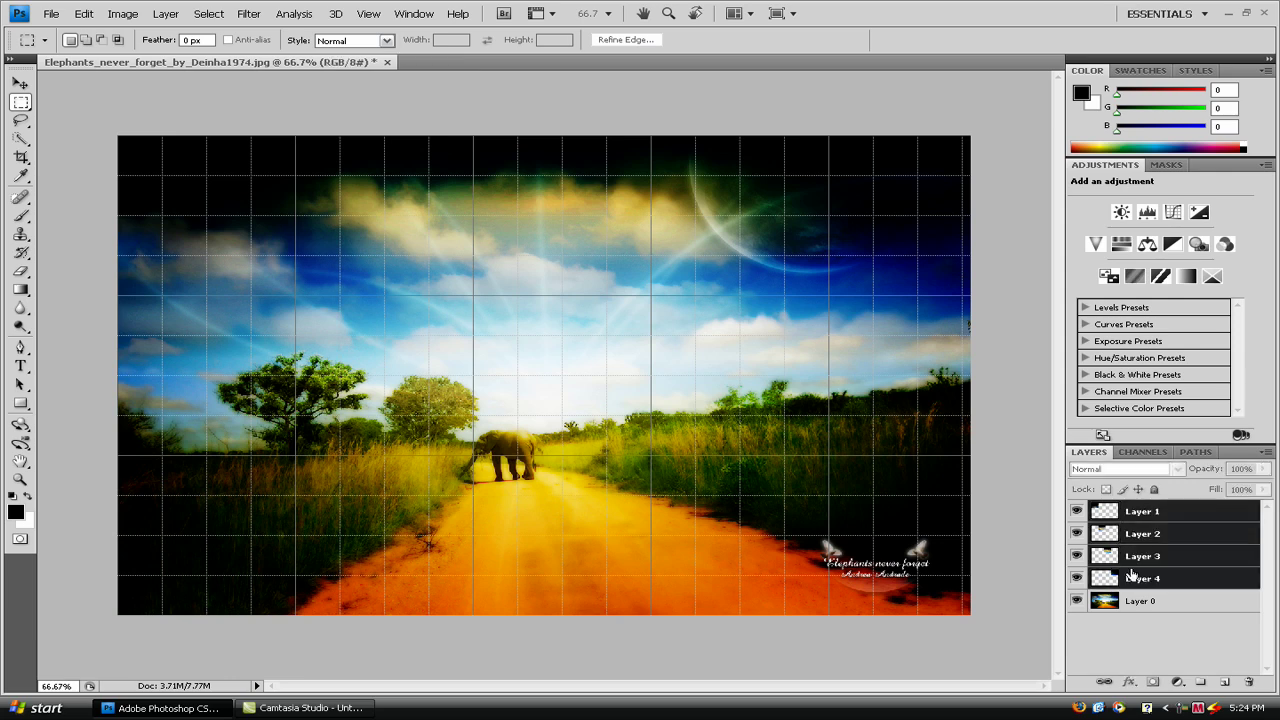
key(ctrl+g)
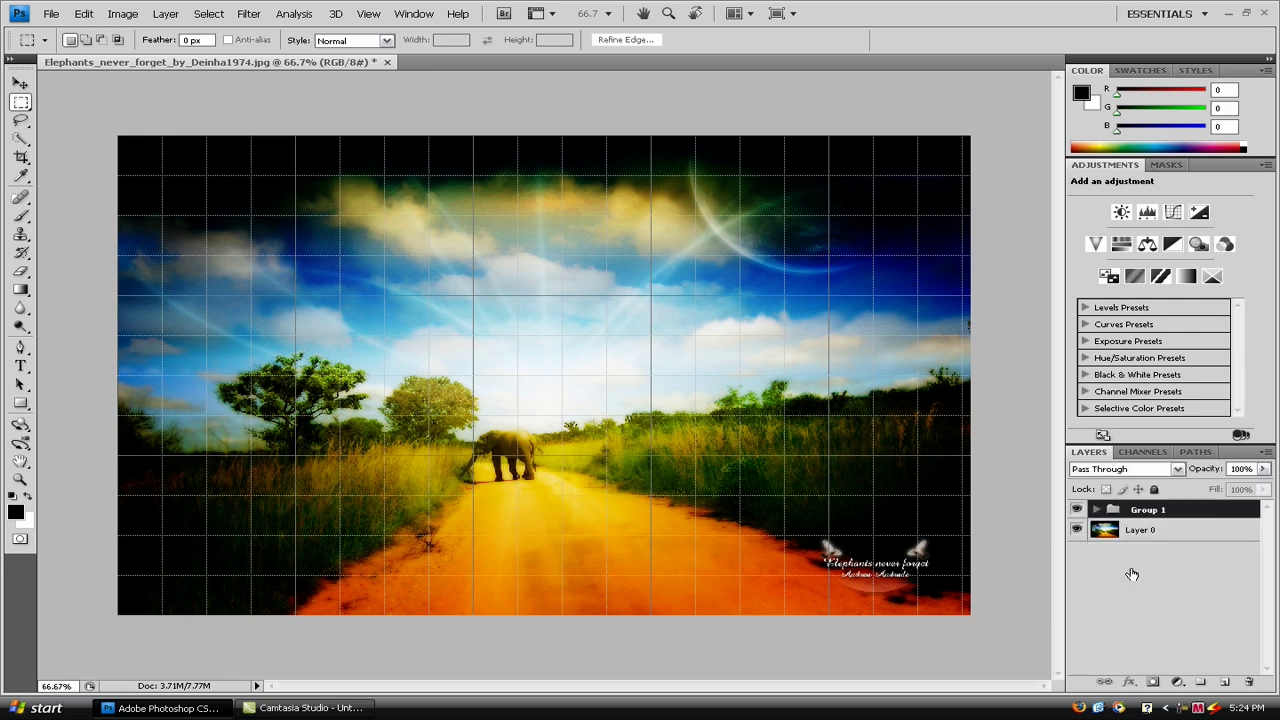
click(1096, 510)
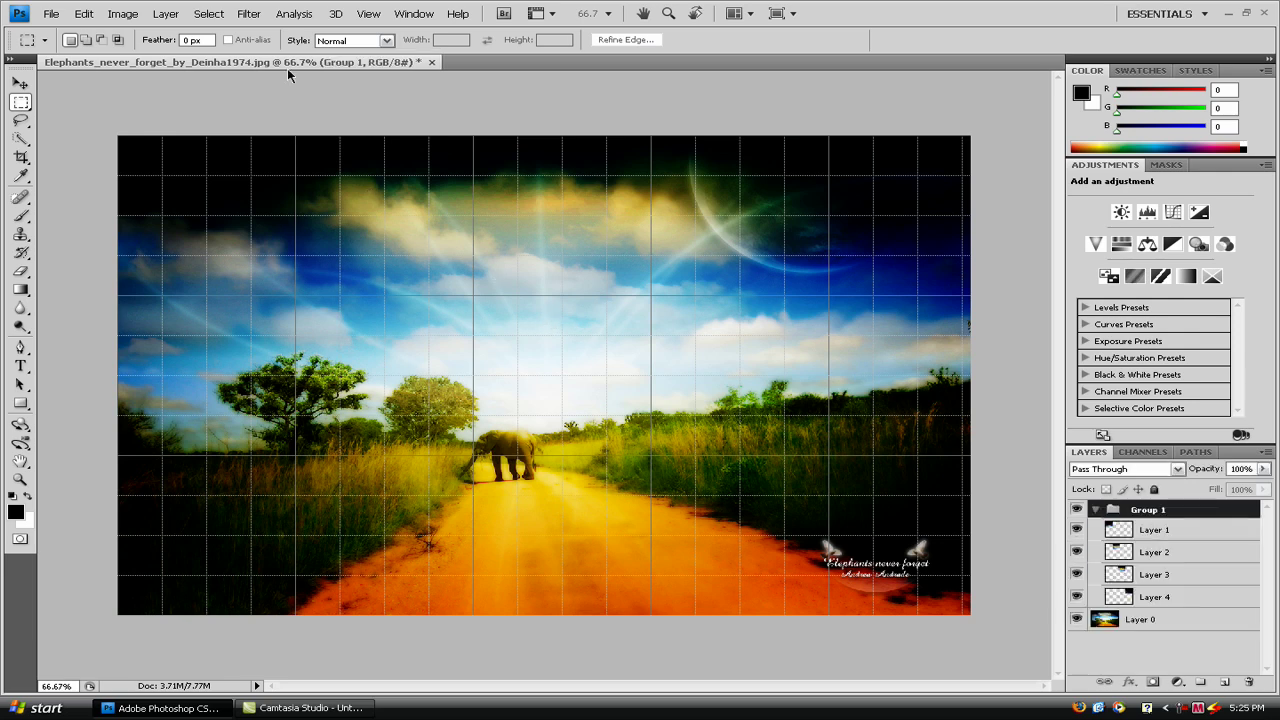
Step: Turn the grid overlay off from View > Show > Grid
click(367, 14)
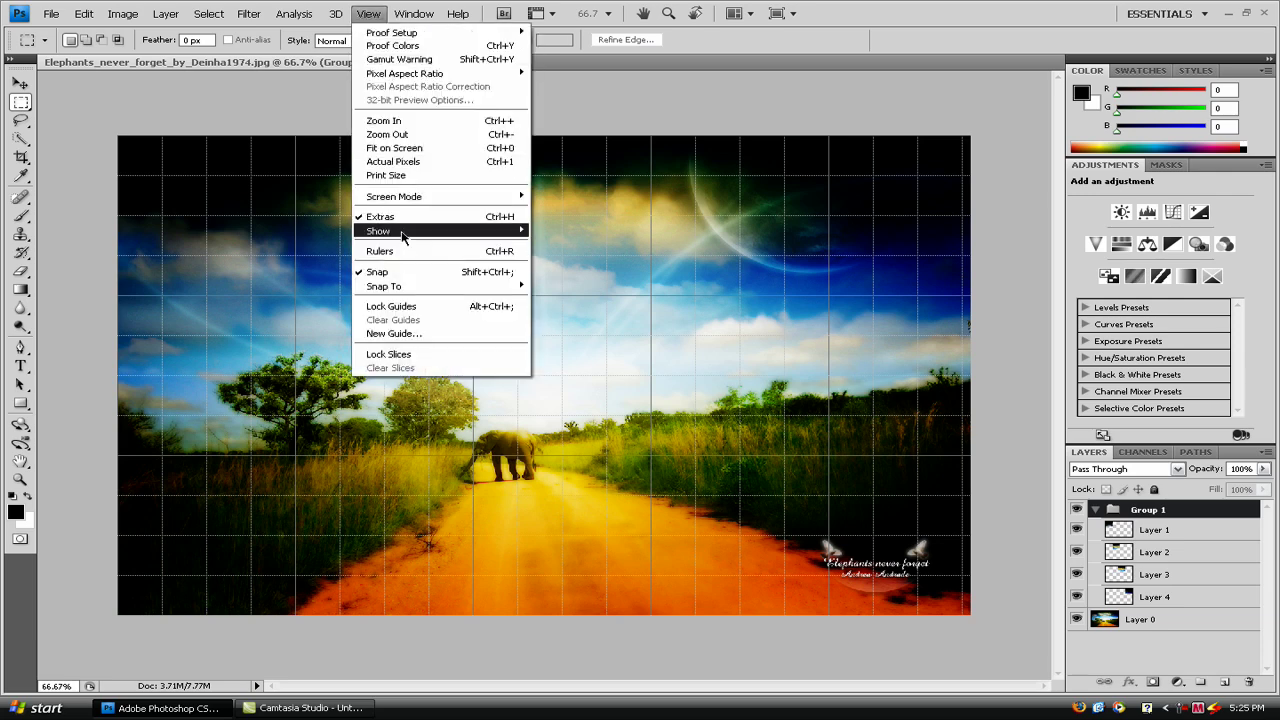
mouse_move(430, 233)
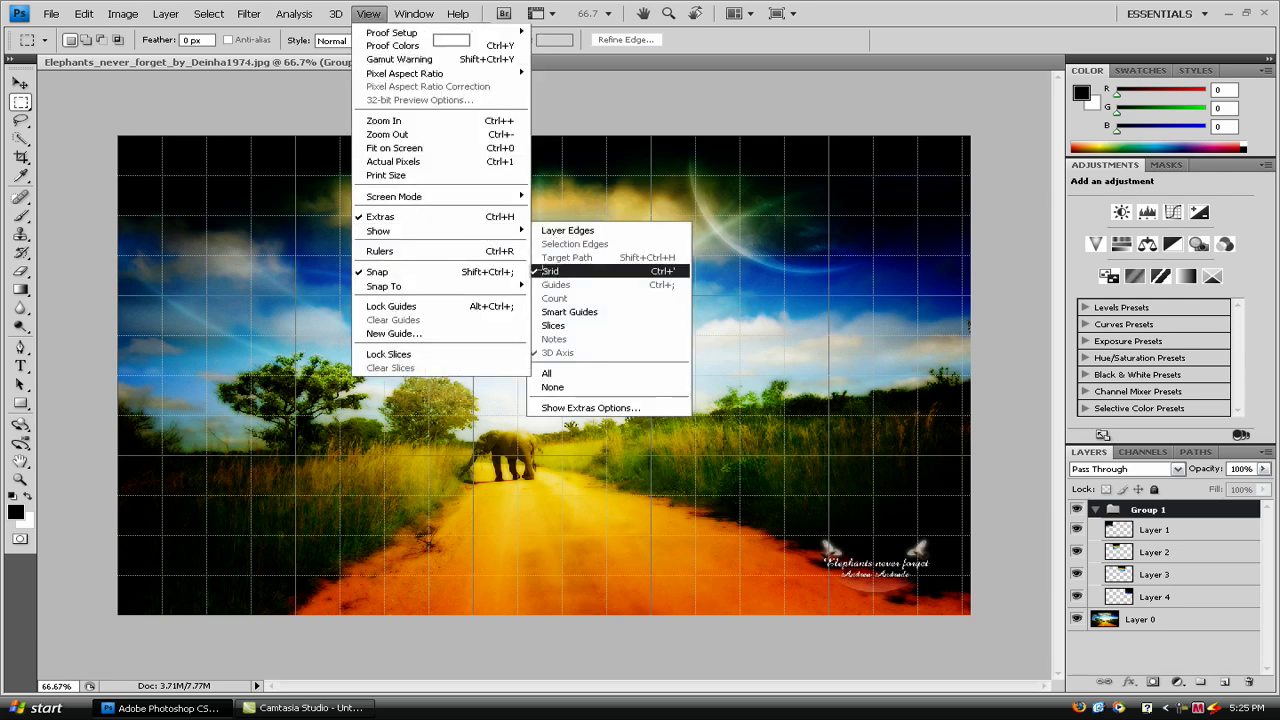
click(536, 270)
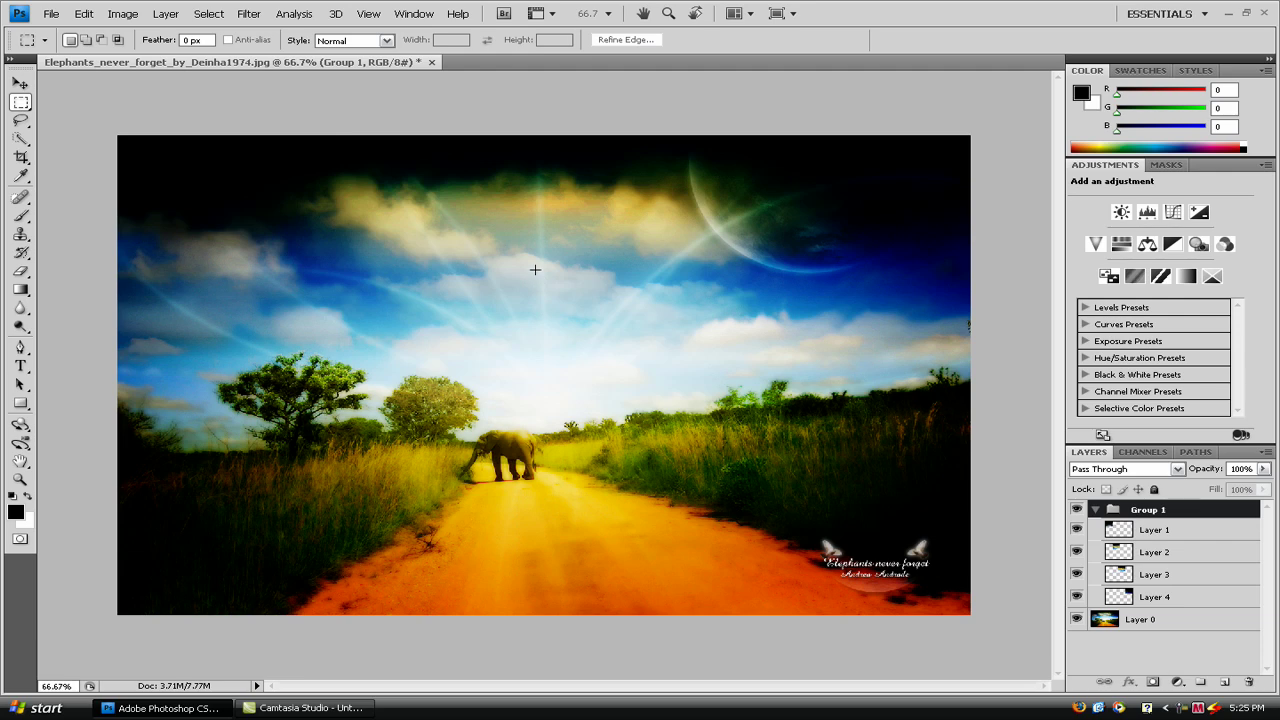
Step: Enable Drop Shadow and Stroke in Layer 1's layer style
double_click(1152, 530)
key(Return)
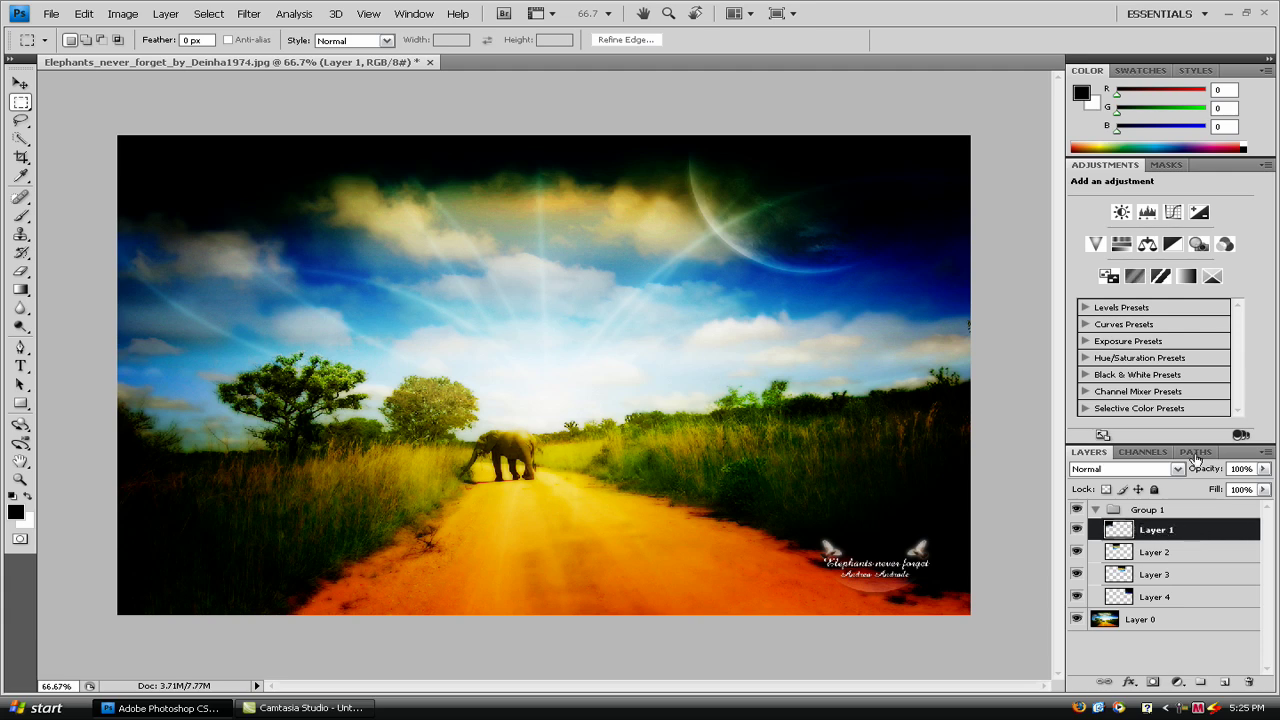
key(h)
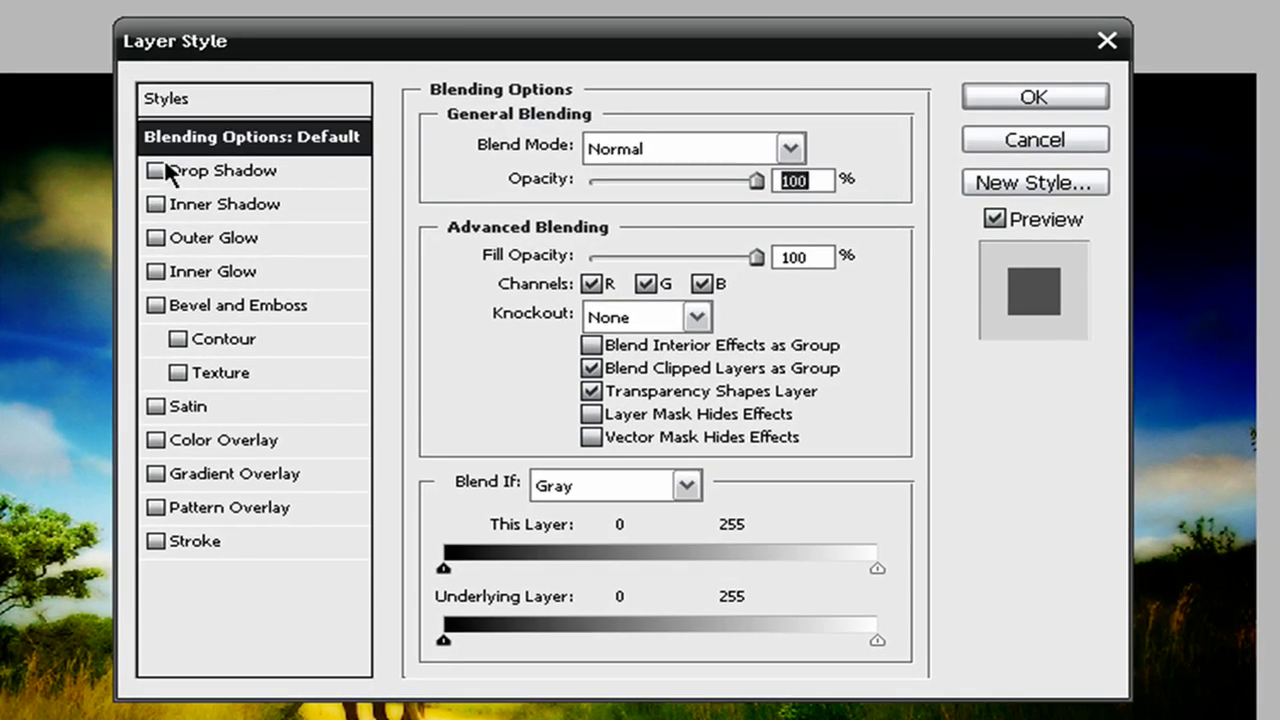
click(155, 170)
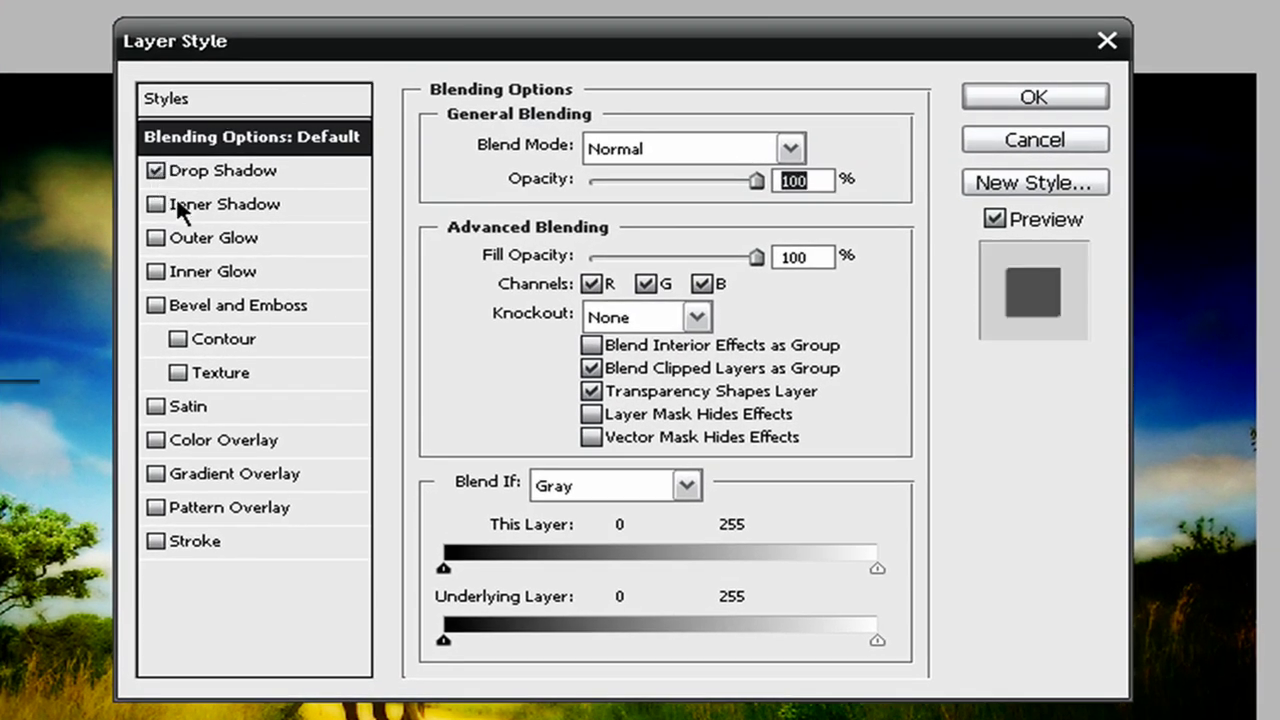
click(155, 540)
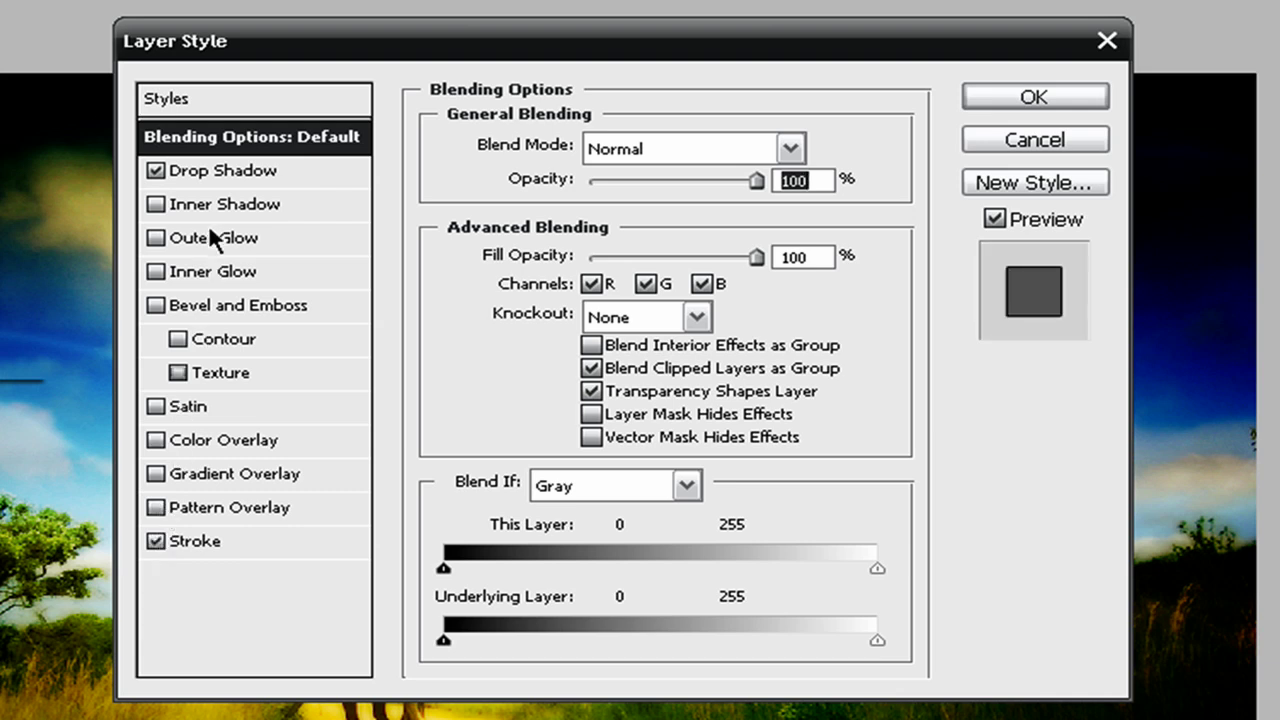
click(210, 172)
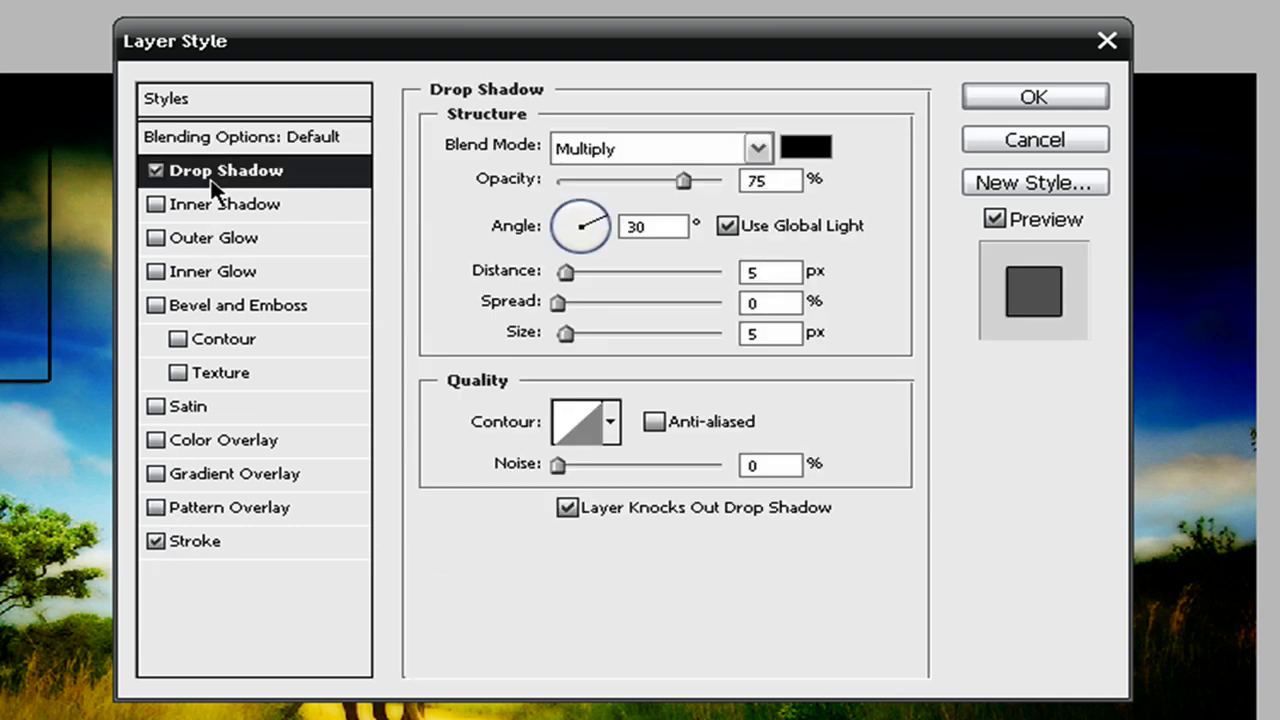
Step: Set the drop shadow to 30% opacity, 120° angle, 40% spread and 20 px size
click(672, 177)
text(30)
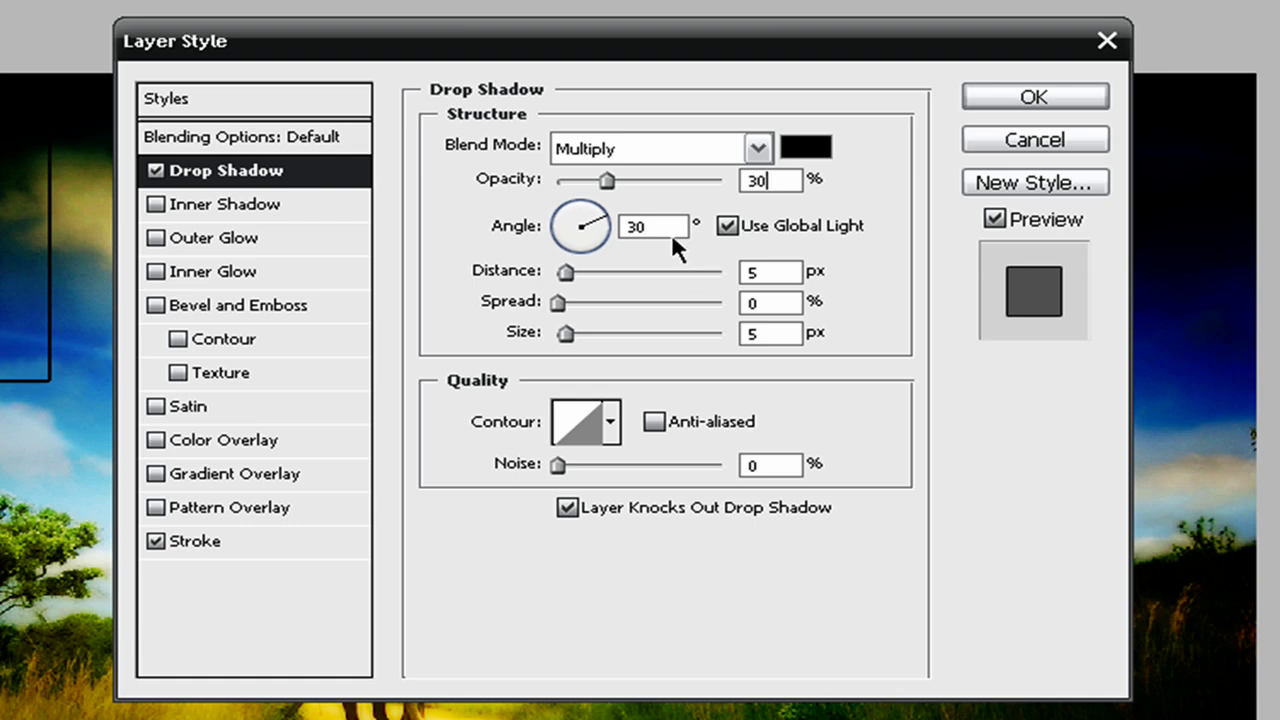
key(Tab)
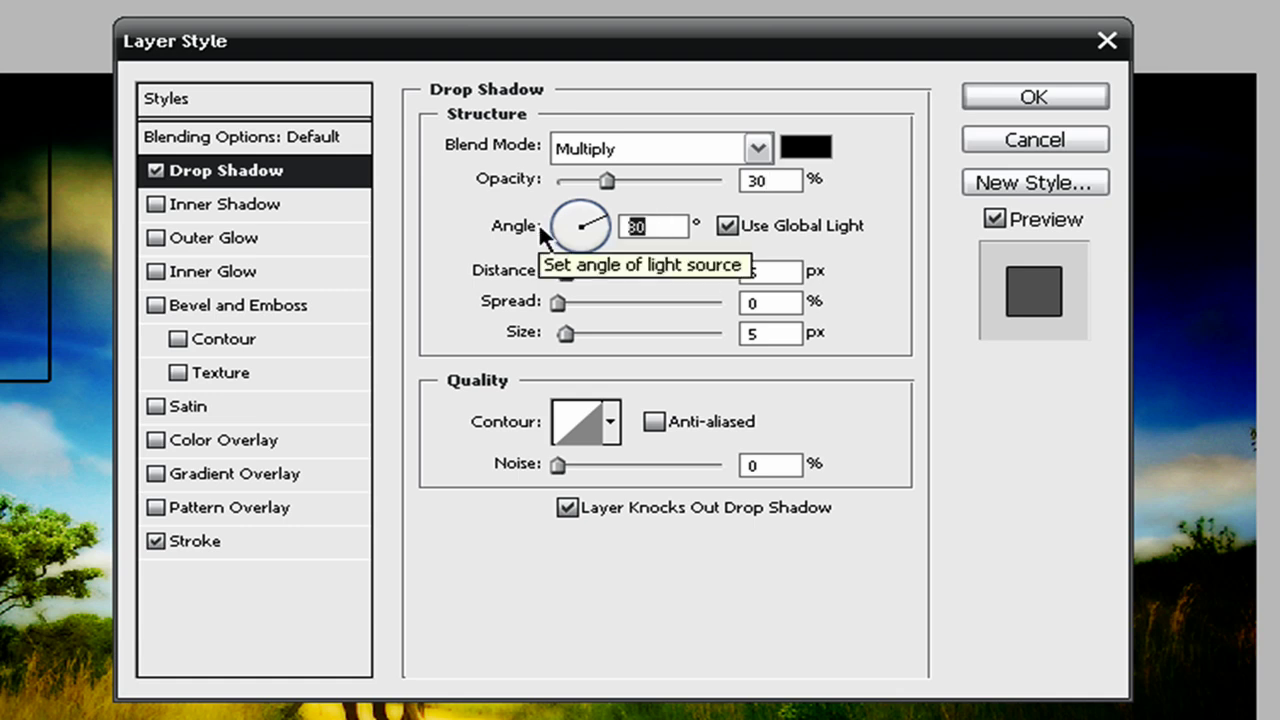
text(120)
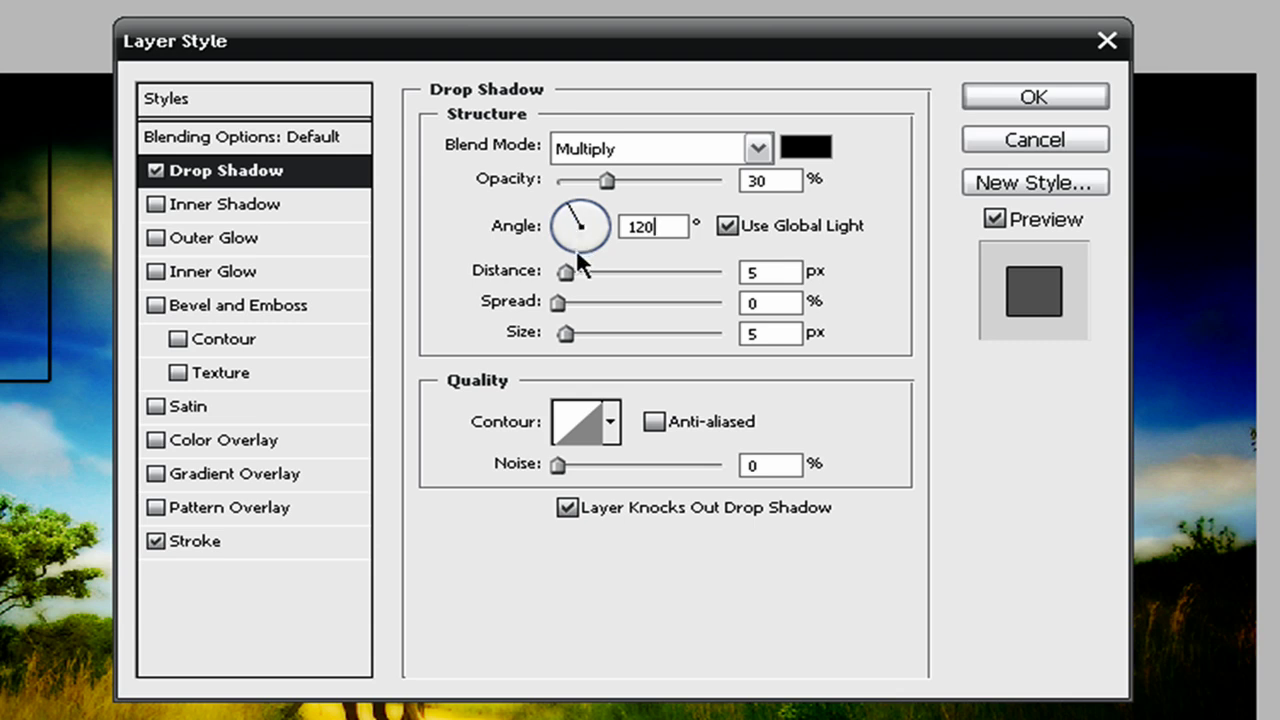
click(768, 303)
text(40)
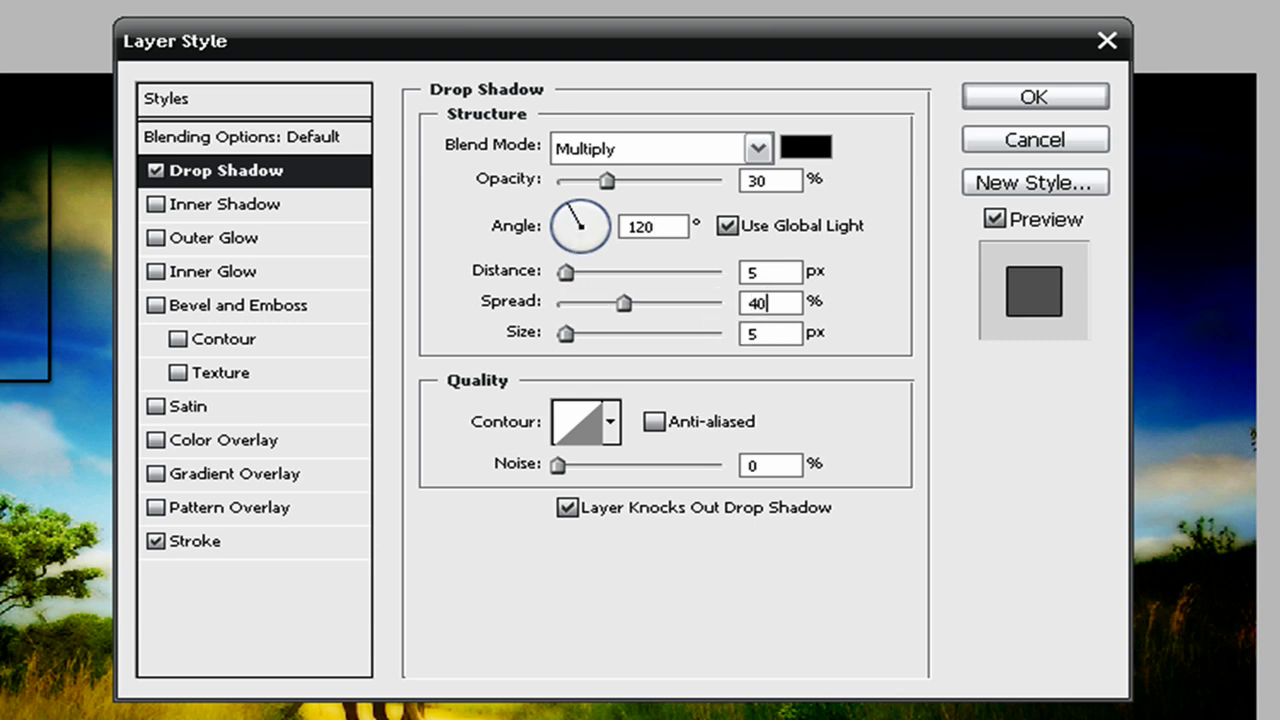
click(763, 334)
text(20)
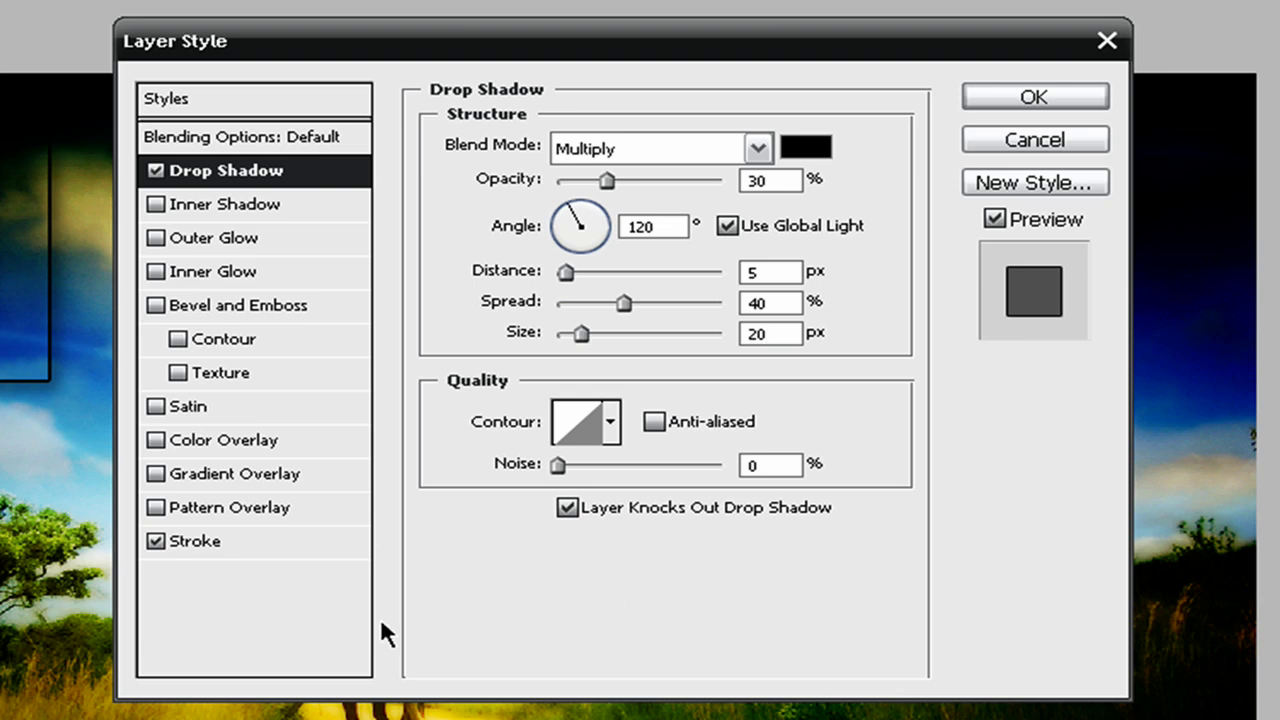
key(ctrl+a)
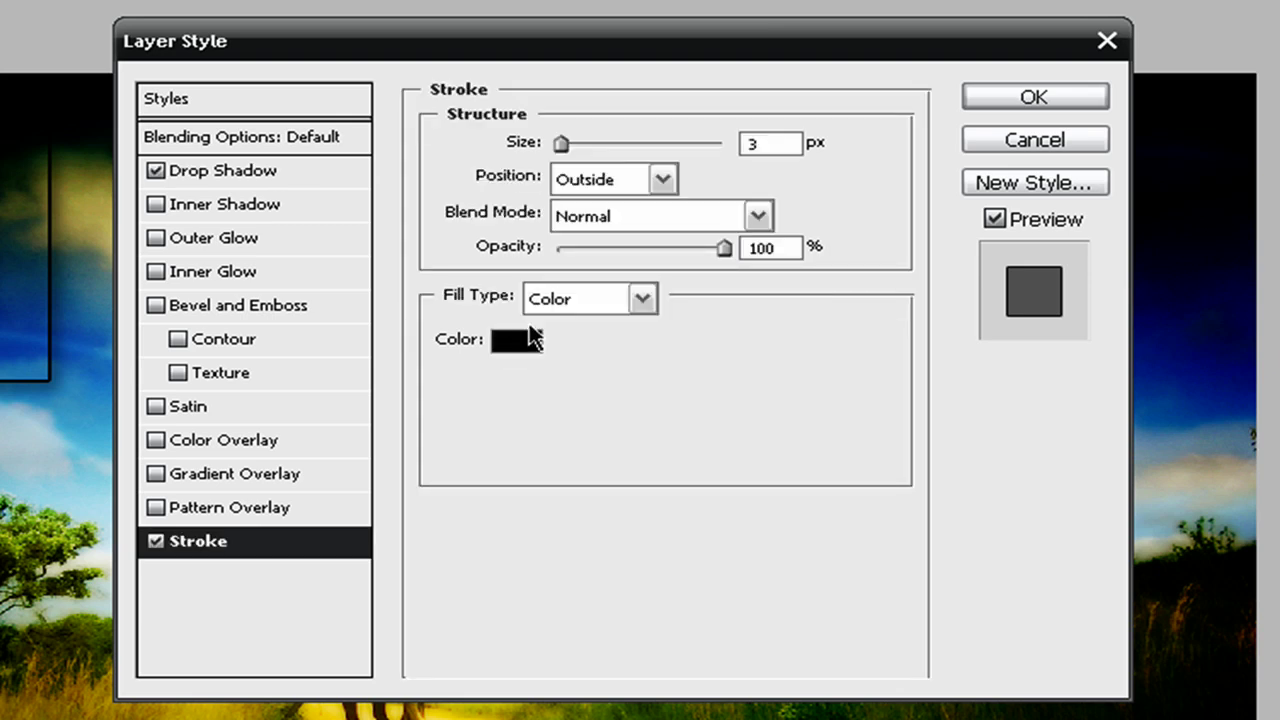
Step: Make Layer 1's stroke white (ffffff) with a 6 px size
click(493, 345)
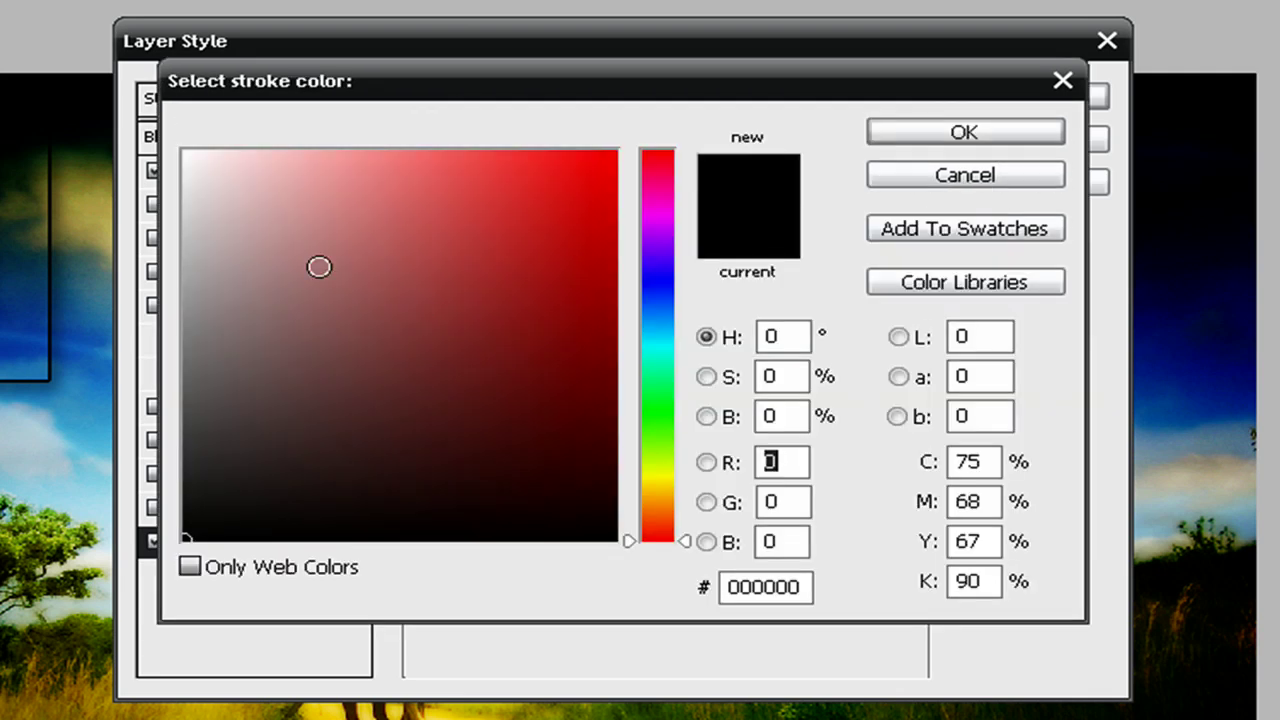
click(186, 153)
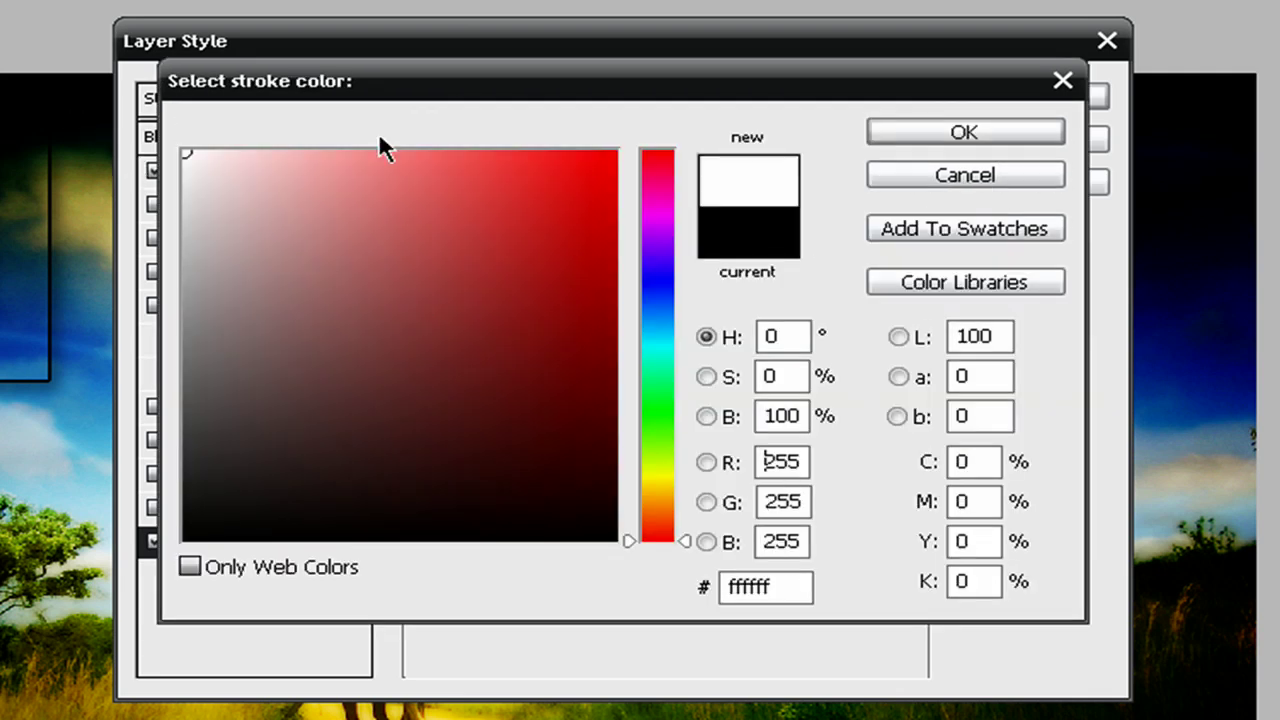
click(957, 131)
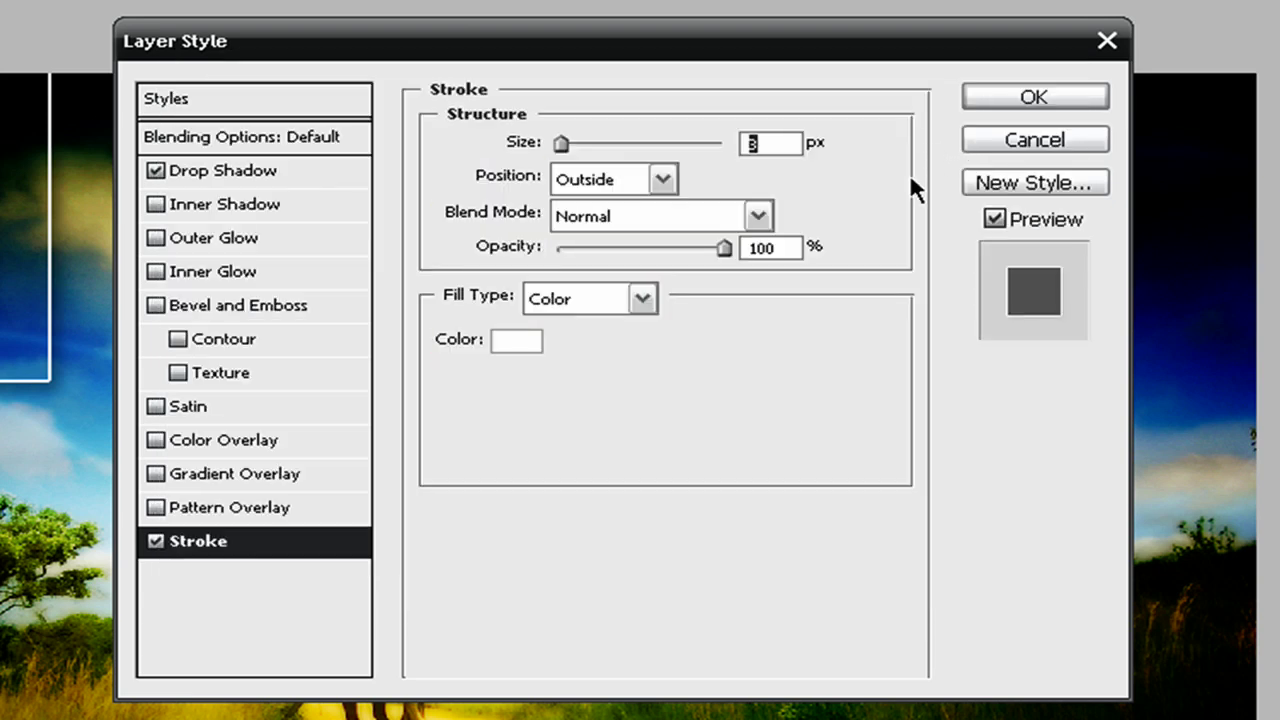
text(6)
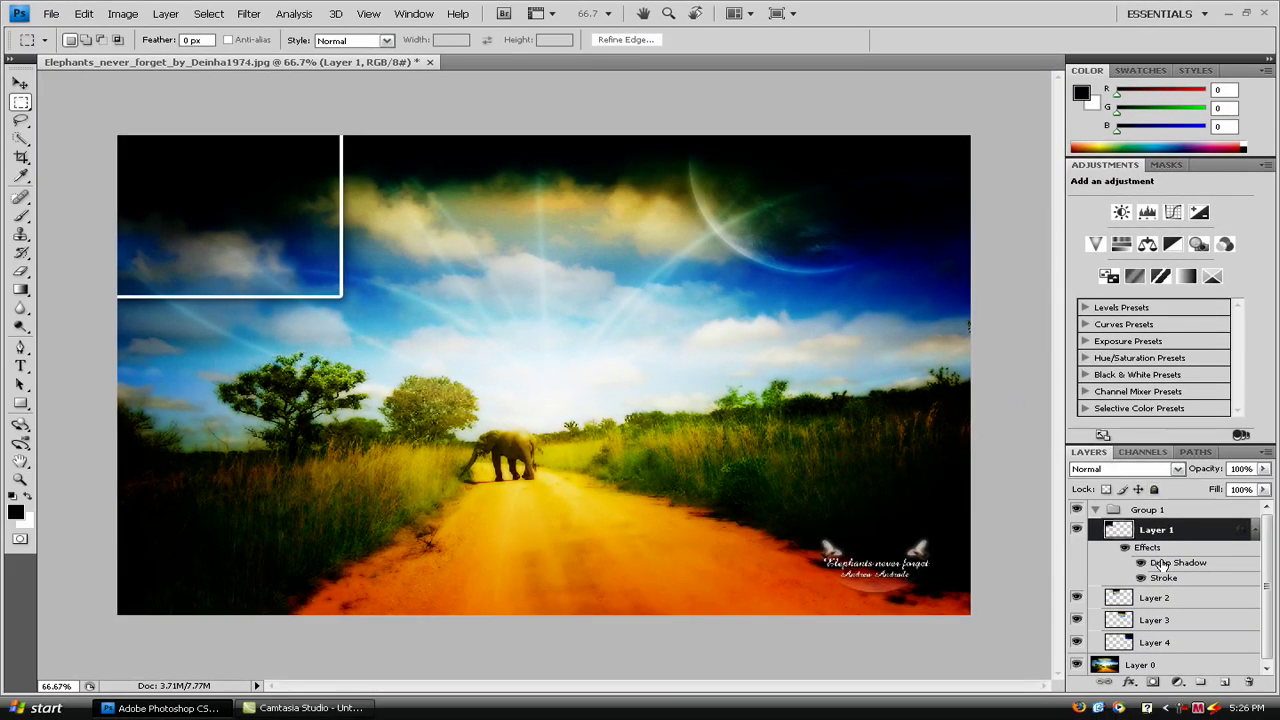
Step: Copy Layer 1's shadow-and-stroke style and paste it onto Layers 2, 3 and 4
right_click(1162, 538)
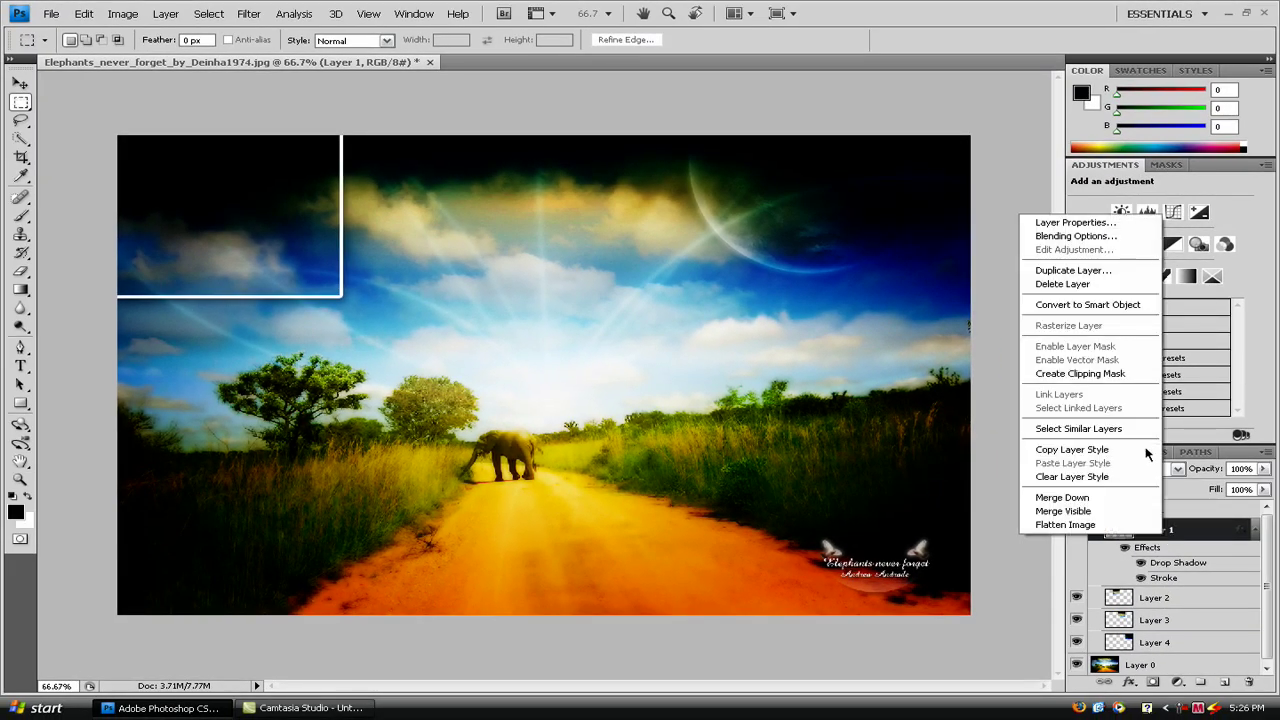
click(1180, 578)
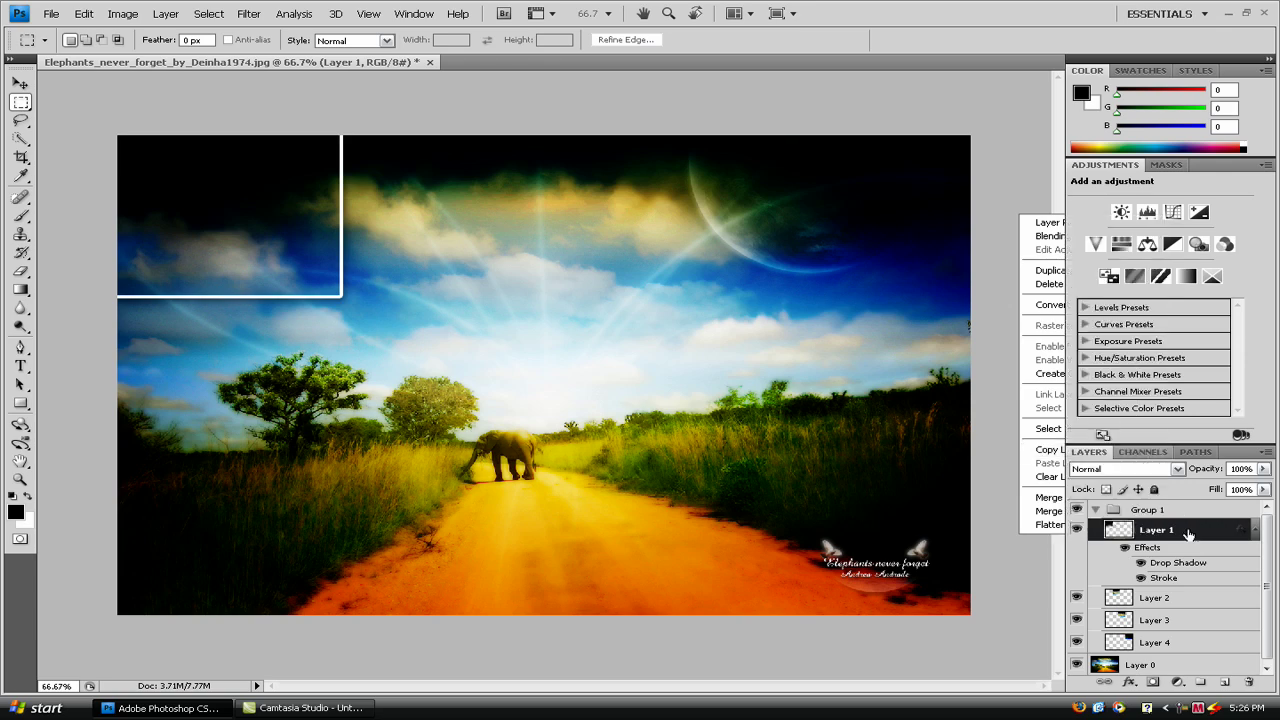
right_click(1160, 600)
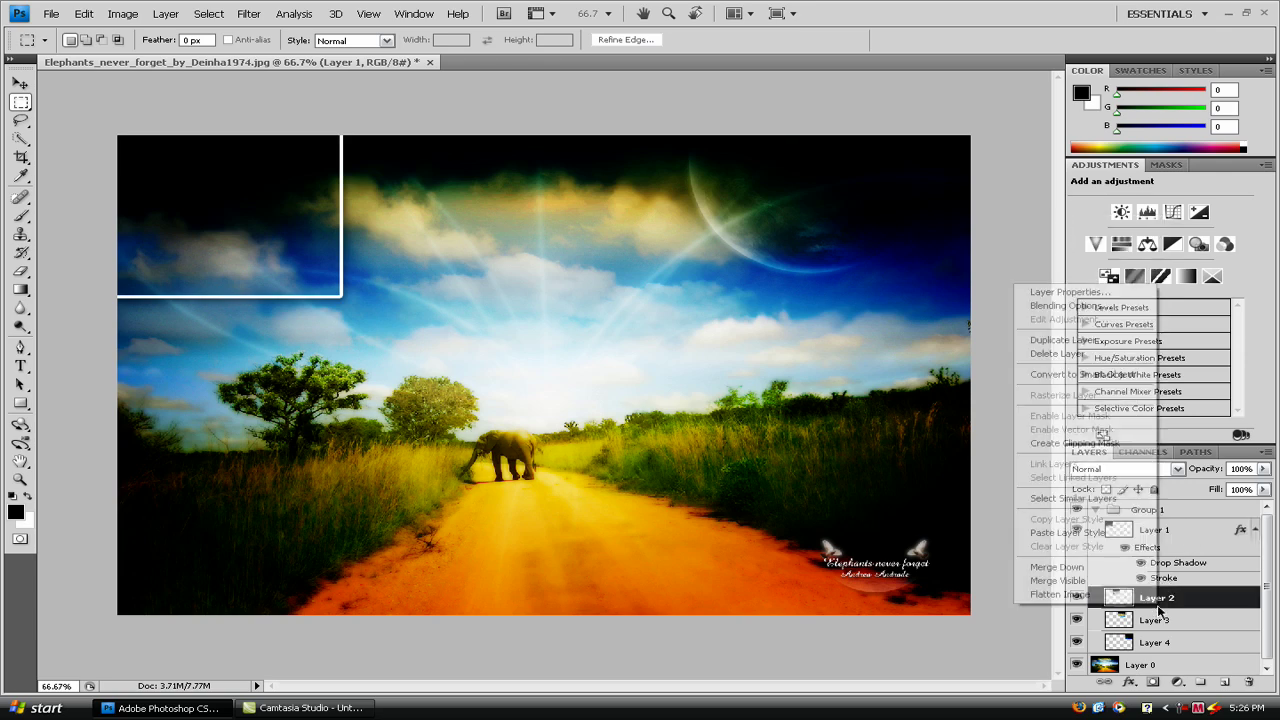
click(1112, 533)
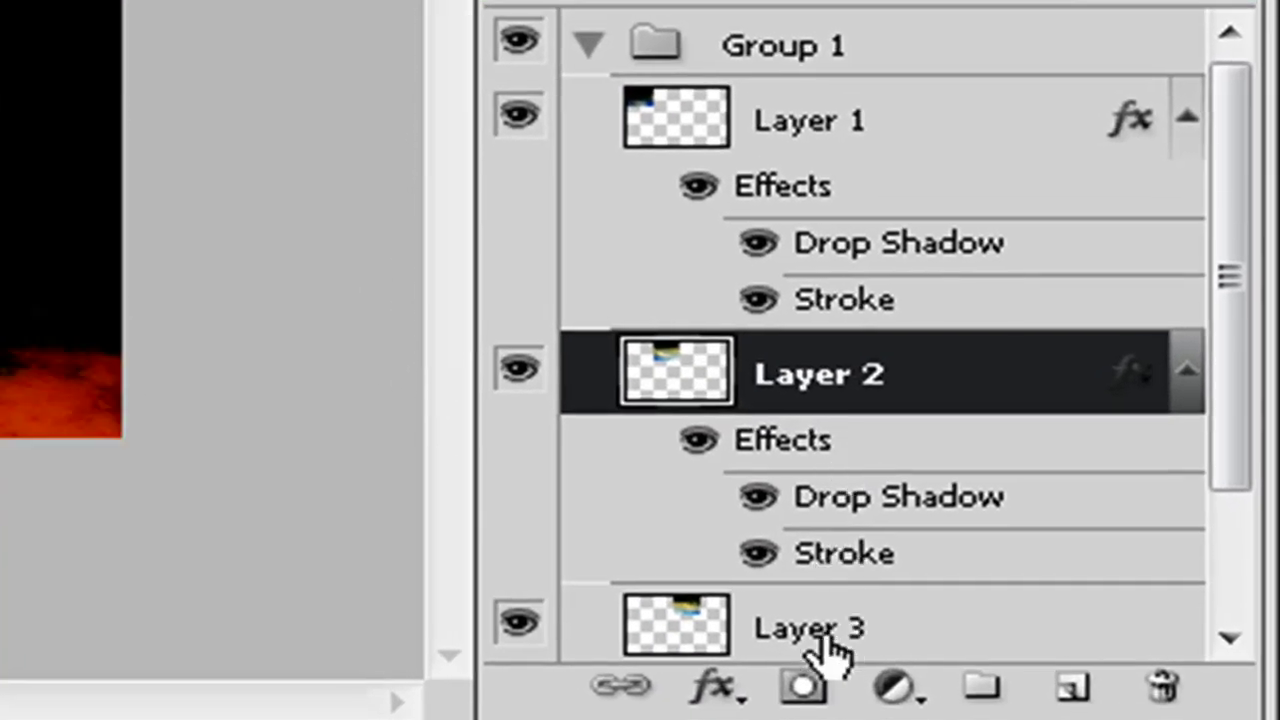
right_click(830, 635)
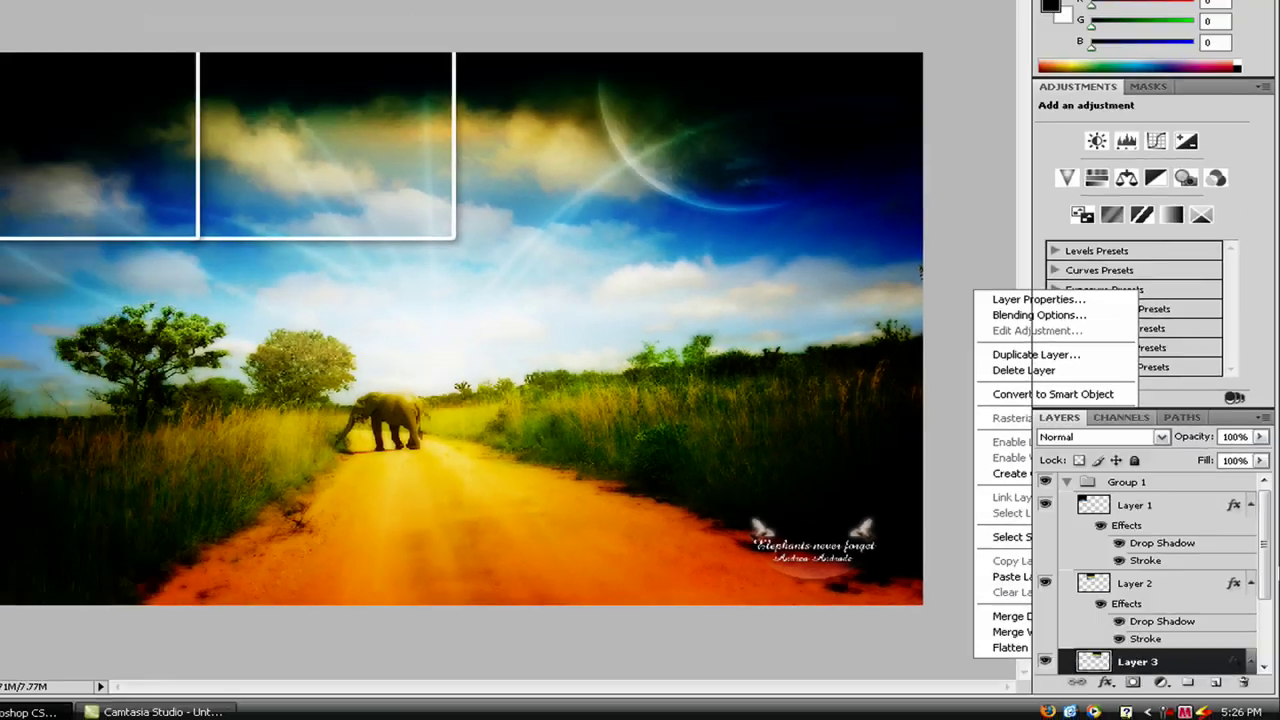
click(622, 402)
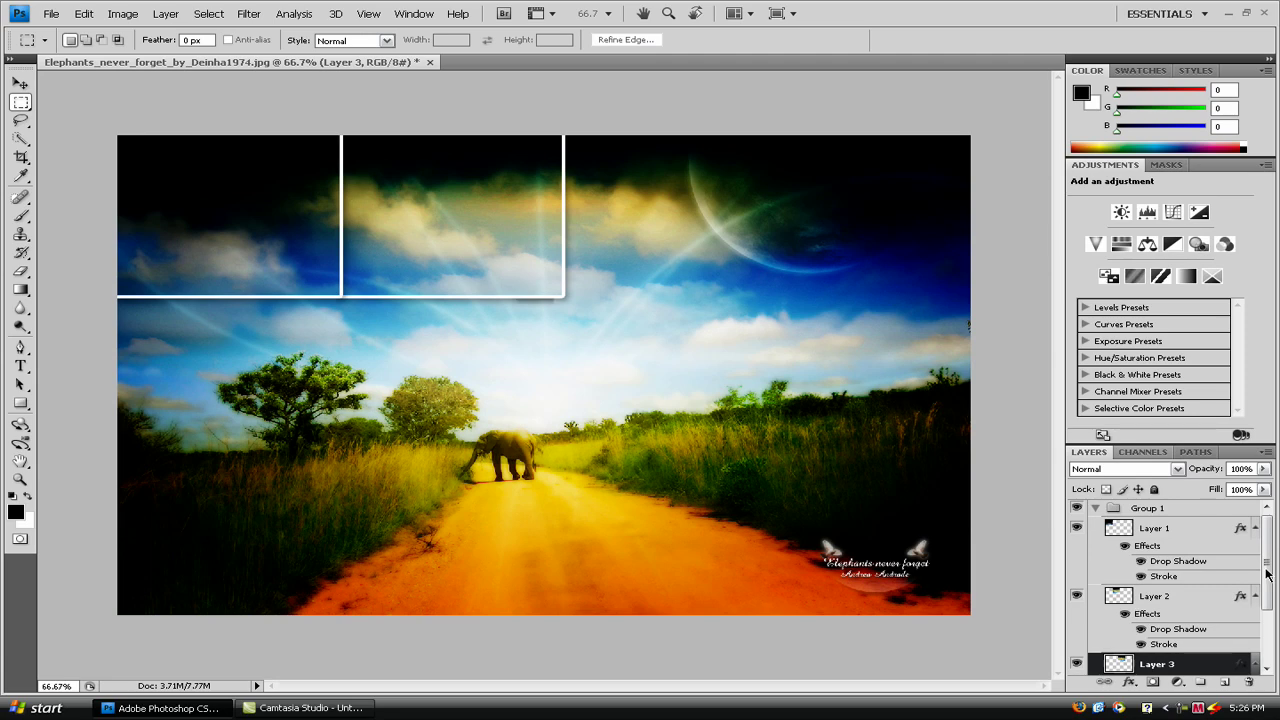
drag(1265, 570, 1265, 650)
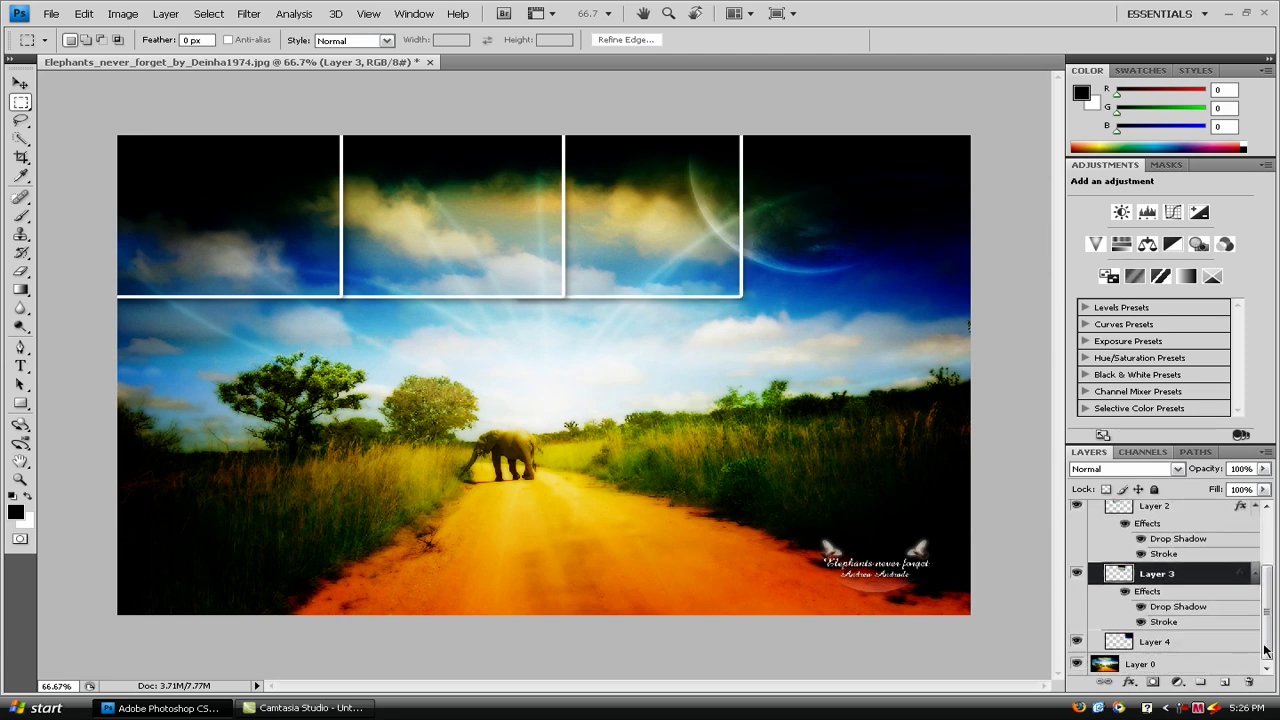
right_click(1152, 647)
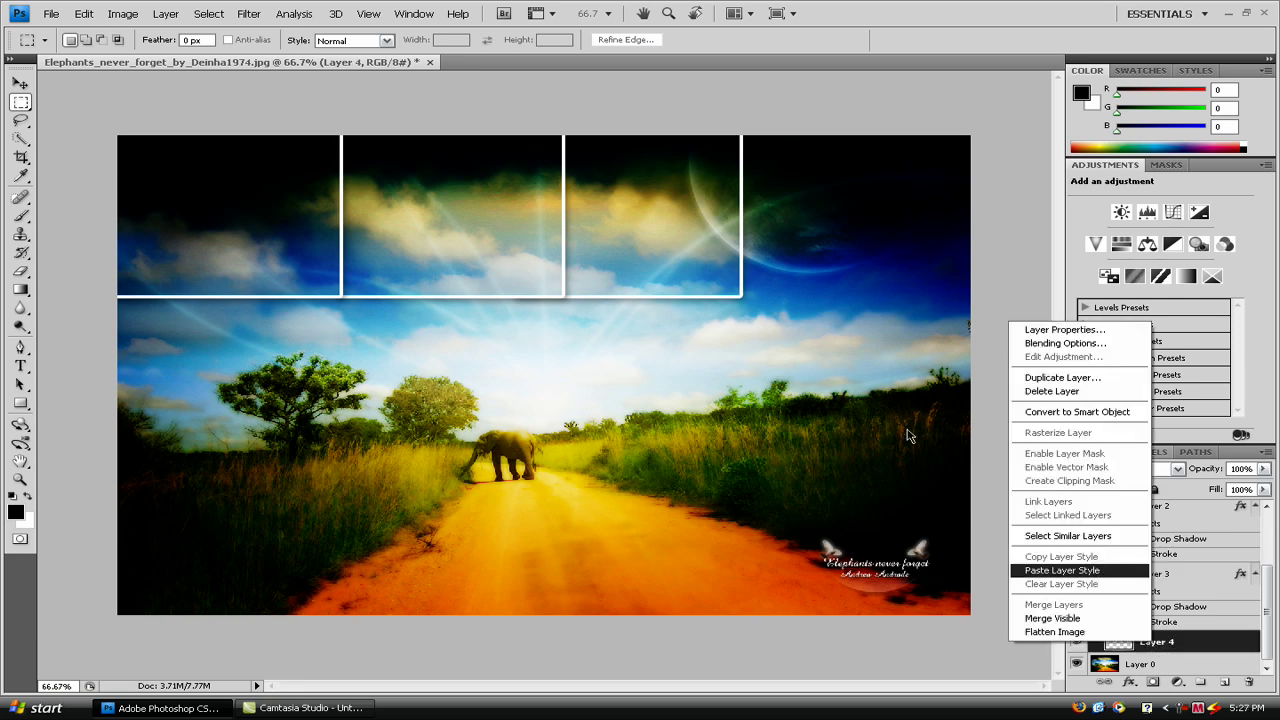
click(1101, 572)
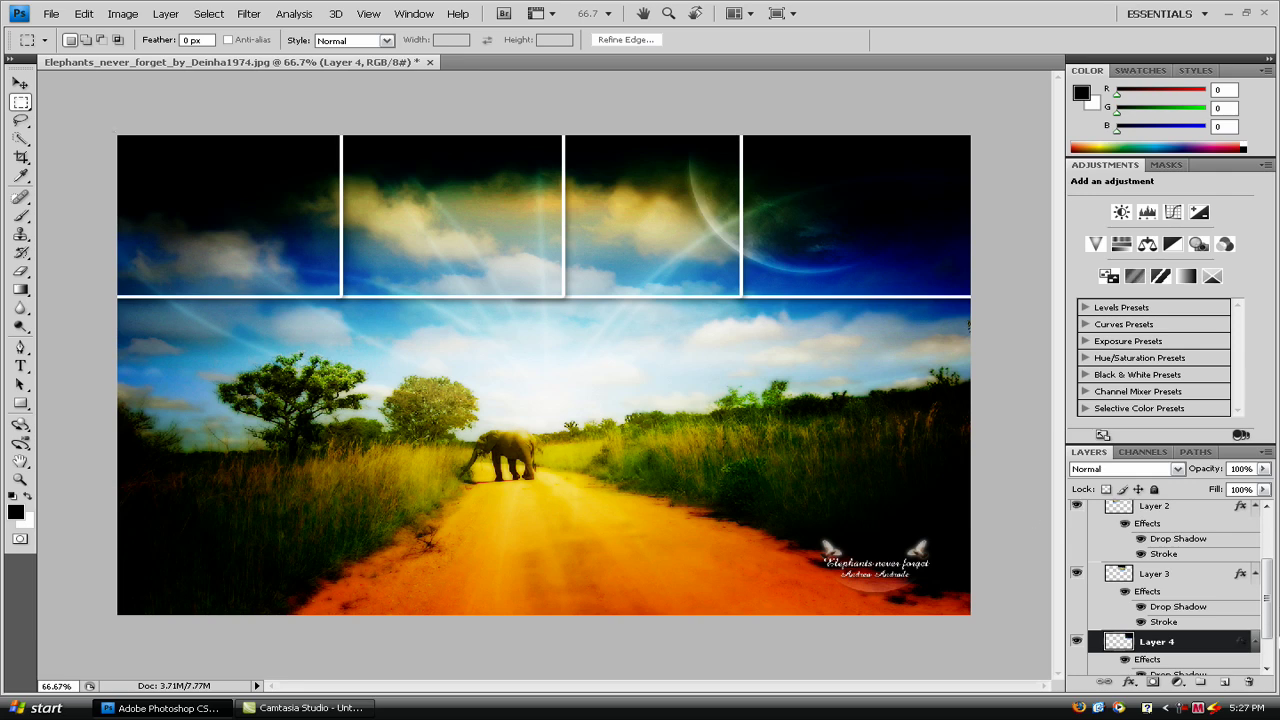
Step: Make Layer 1 active with the Move tool and free-transform the top-left sky tile
drag(1266, 620, 1266, 575)
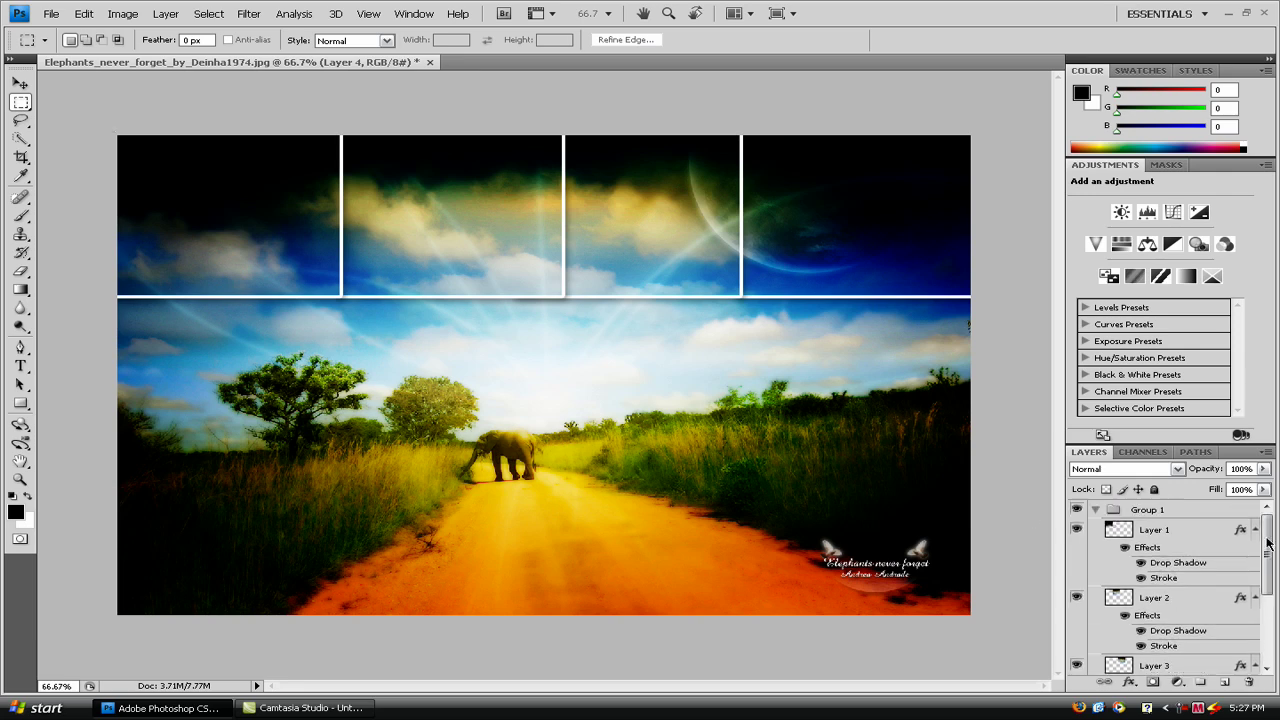
click(1158, 530)
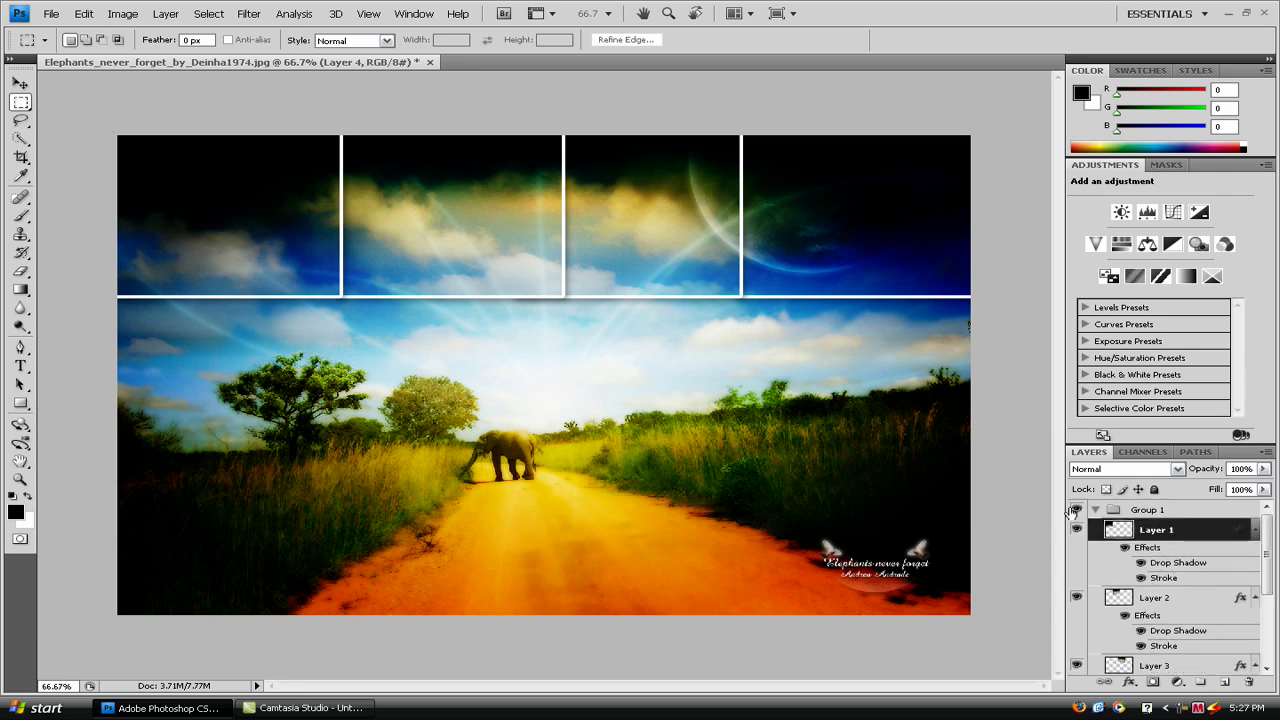
click(22, 83)
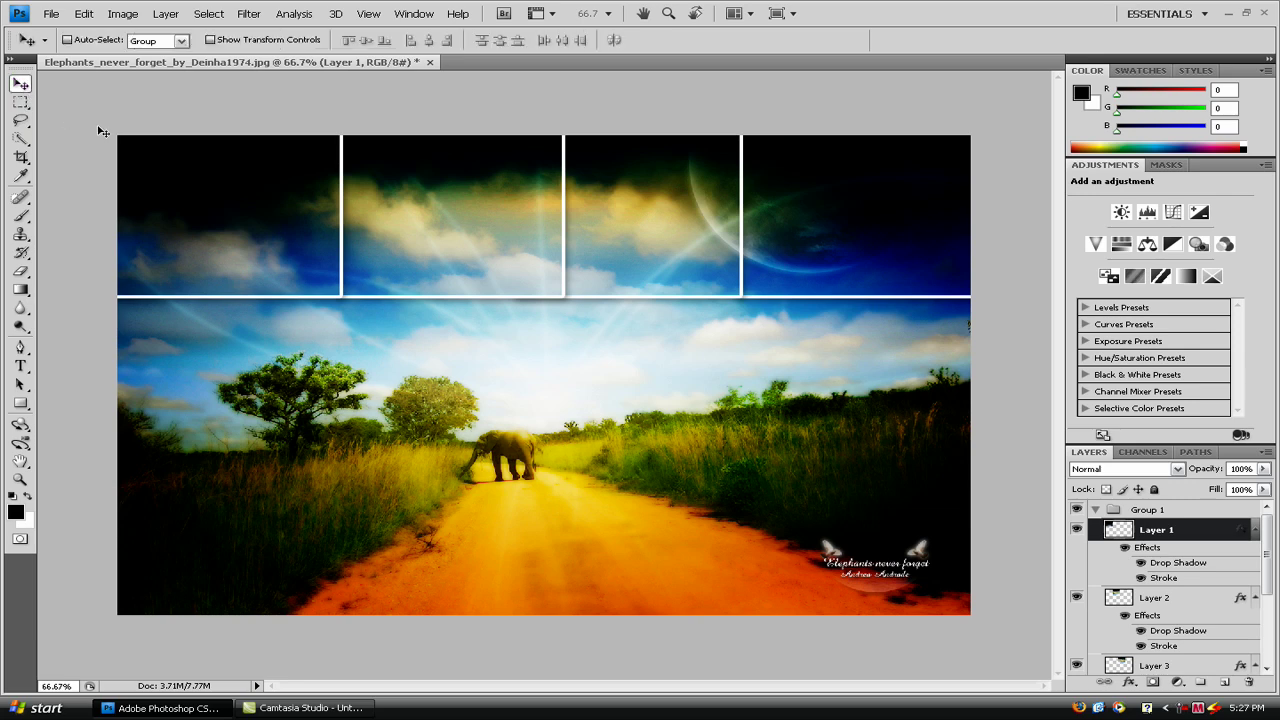
key(ctrl+t)
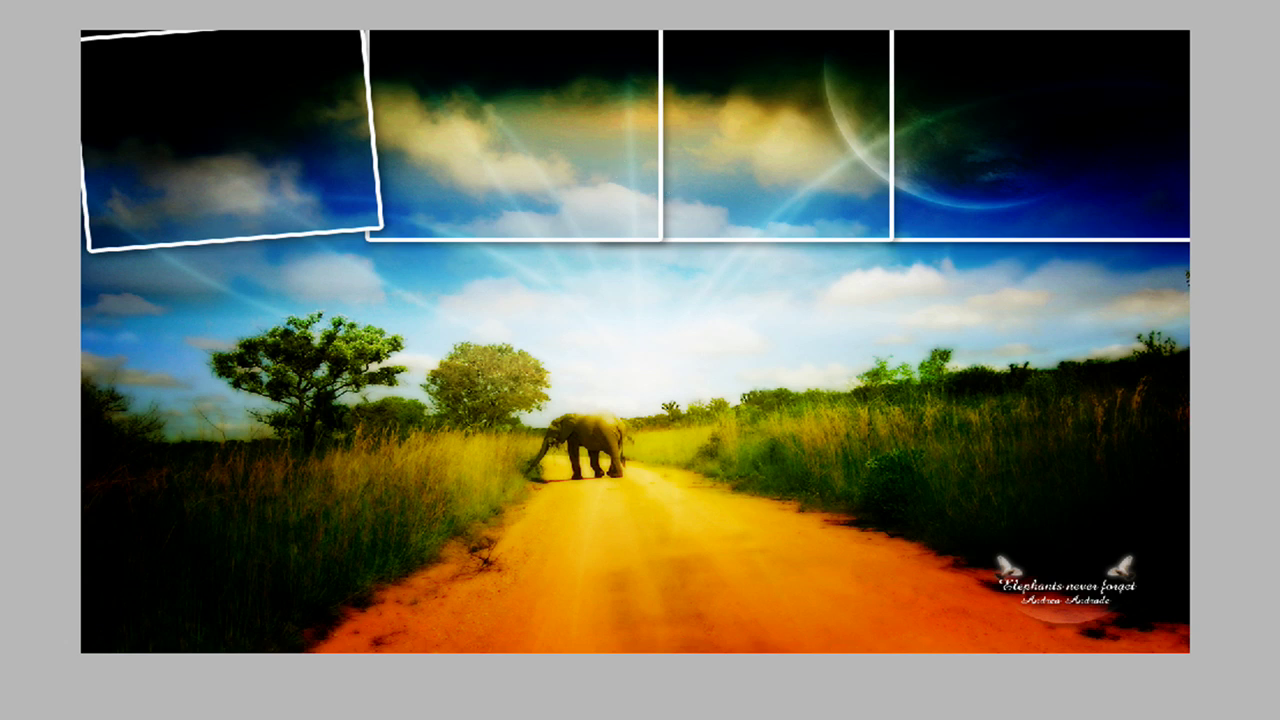
Step: Tilt the second tile clockwise and the third counter-clockwise, committing each rotation
click(658, 132)
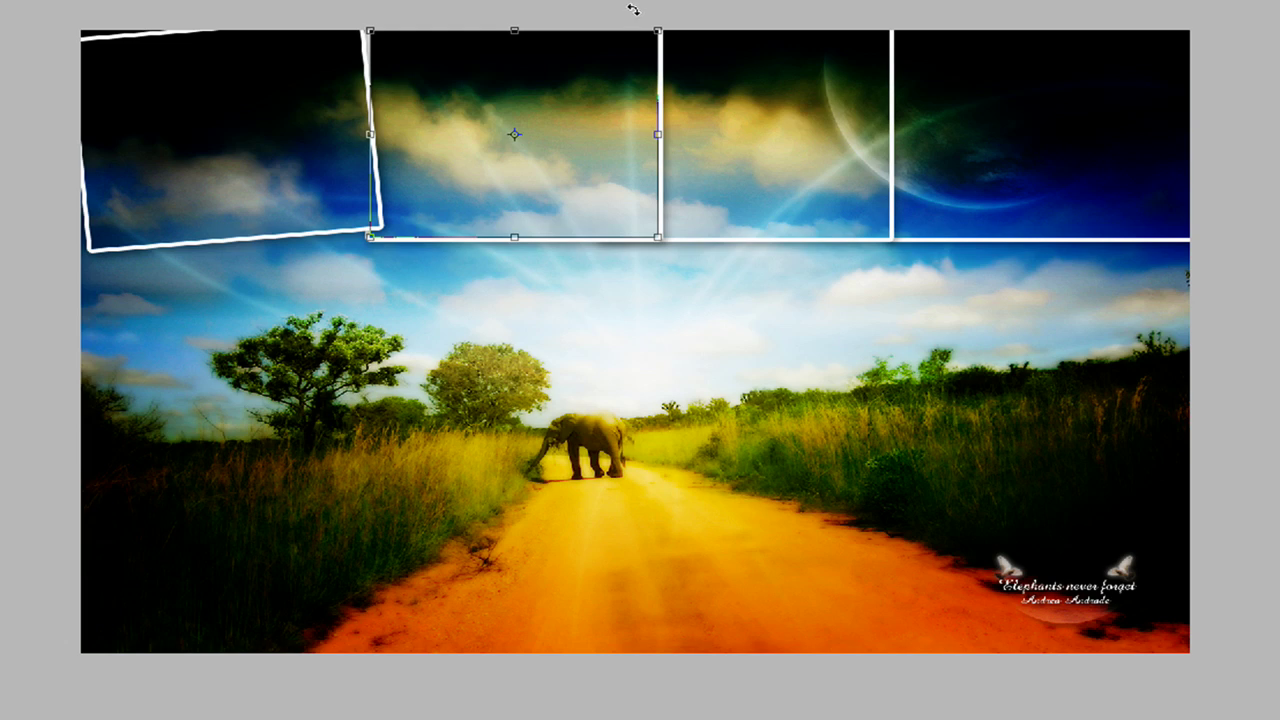
drag(633, 6, 650, 13)
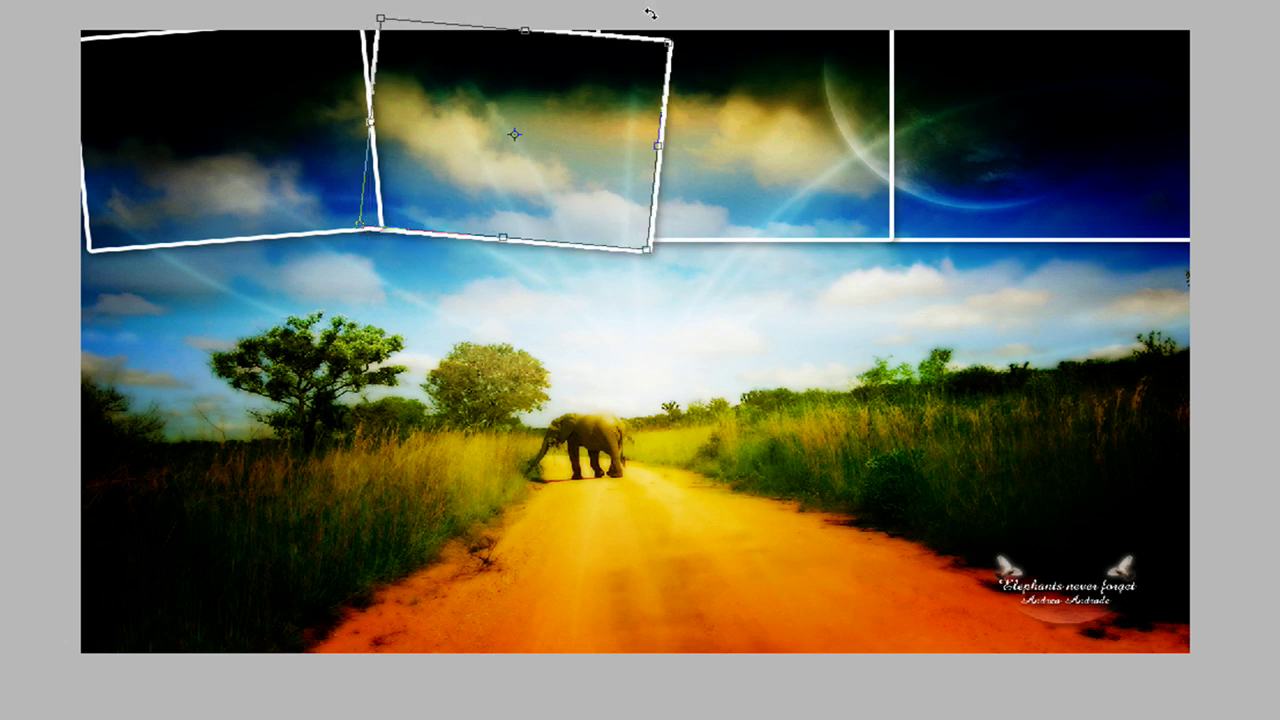
key(Return)
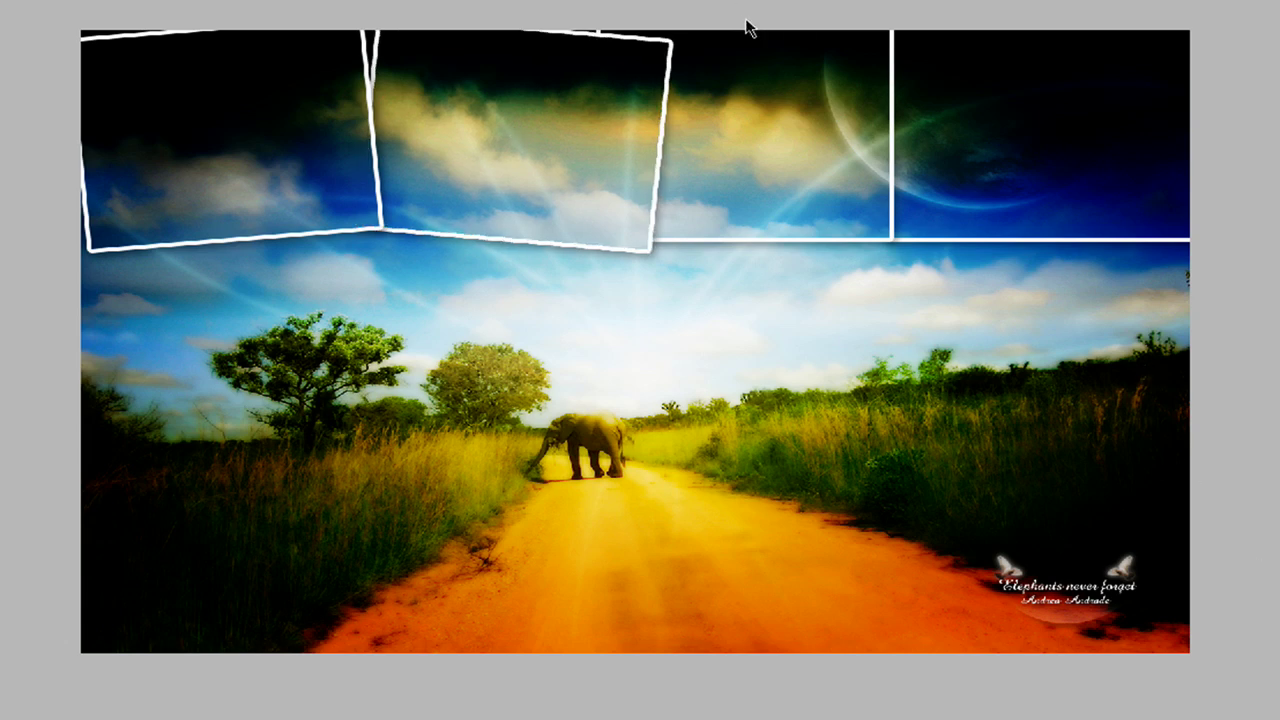
key(ctrl+t)
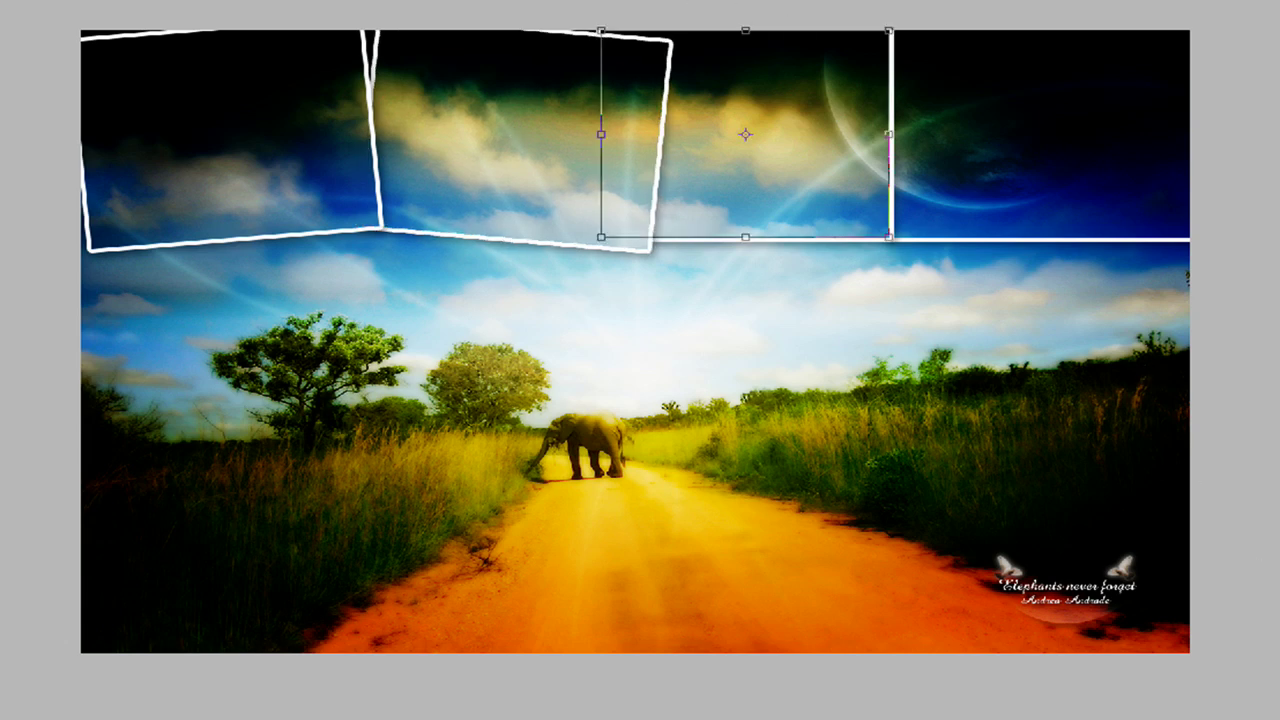
drag(612, 1, 585, 2)
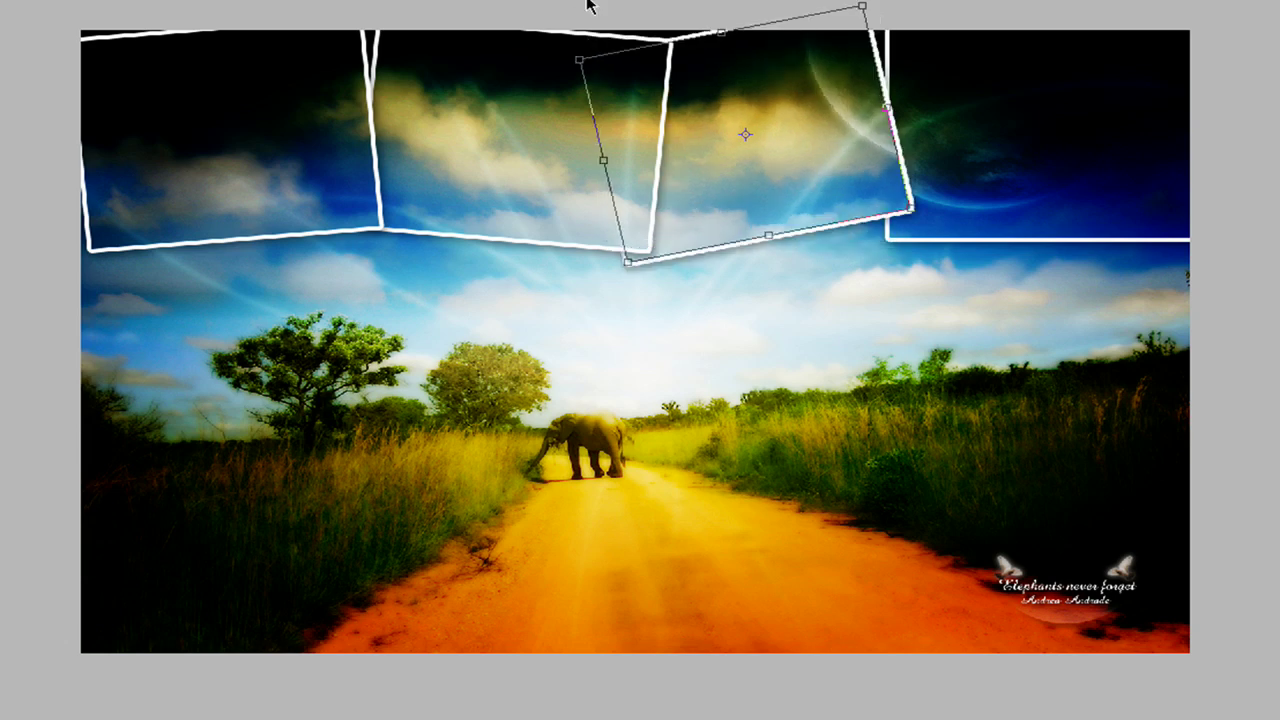
key(Return)
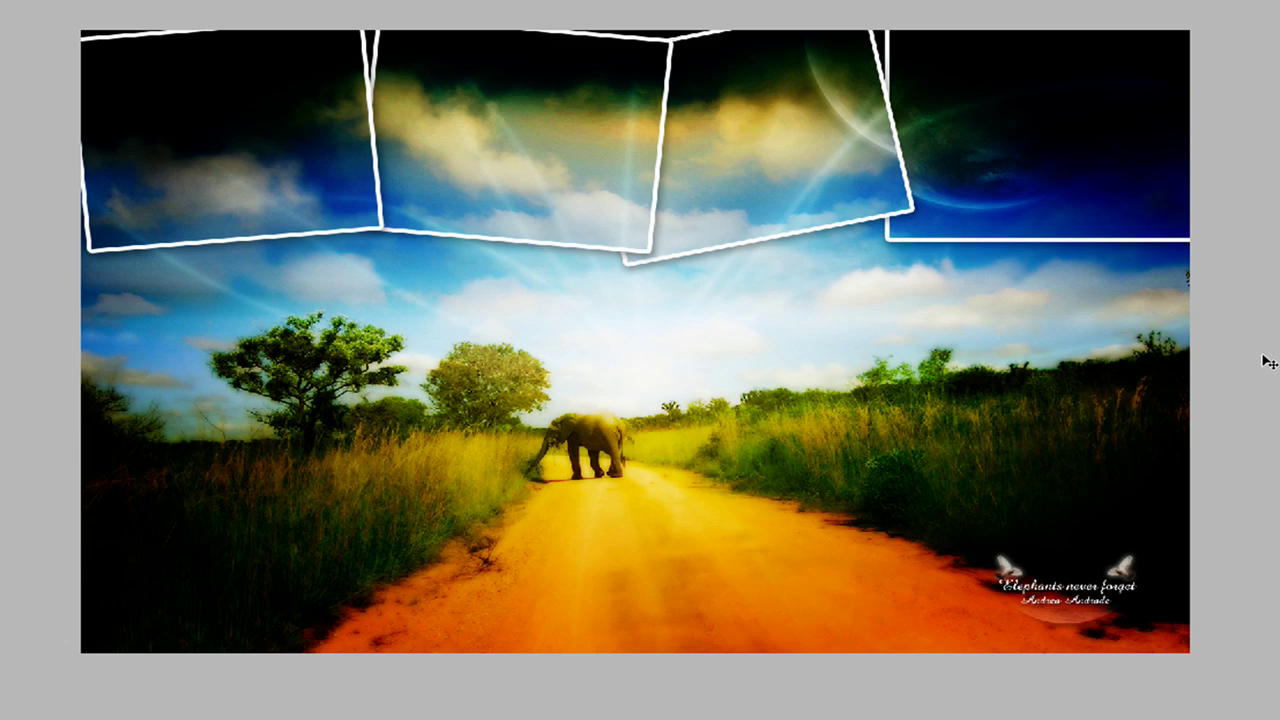
key(ctrl+t)
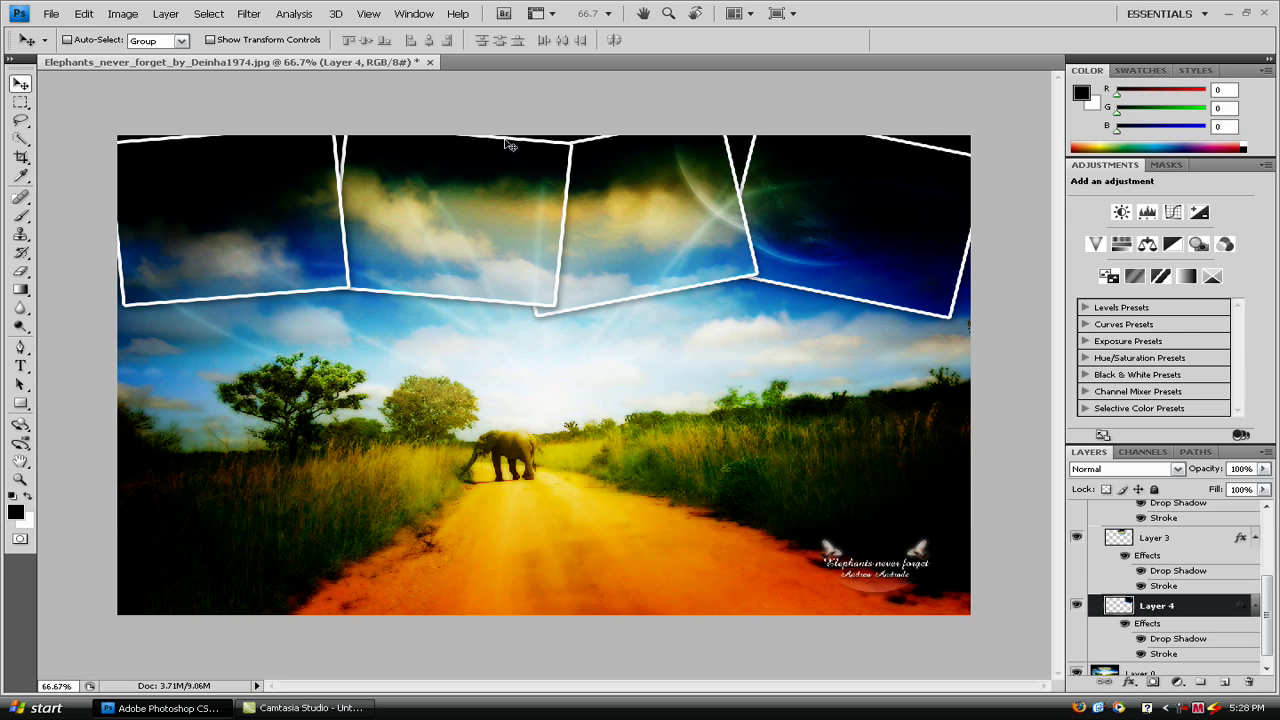
Step: Adjust Layer 4's sky tile with Levels: black input 21, midtones 1.03, white input 229
click(123, 14)
mouse_move(150, 55)
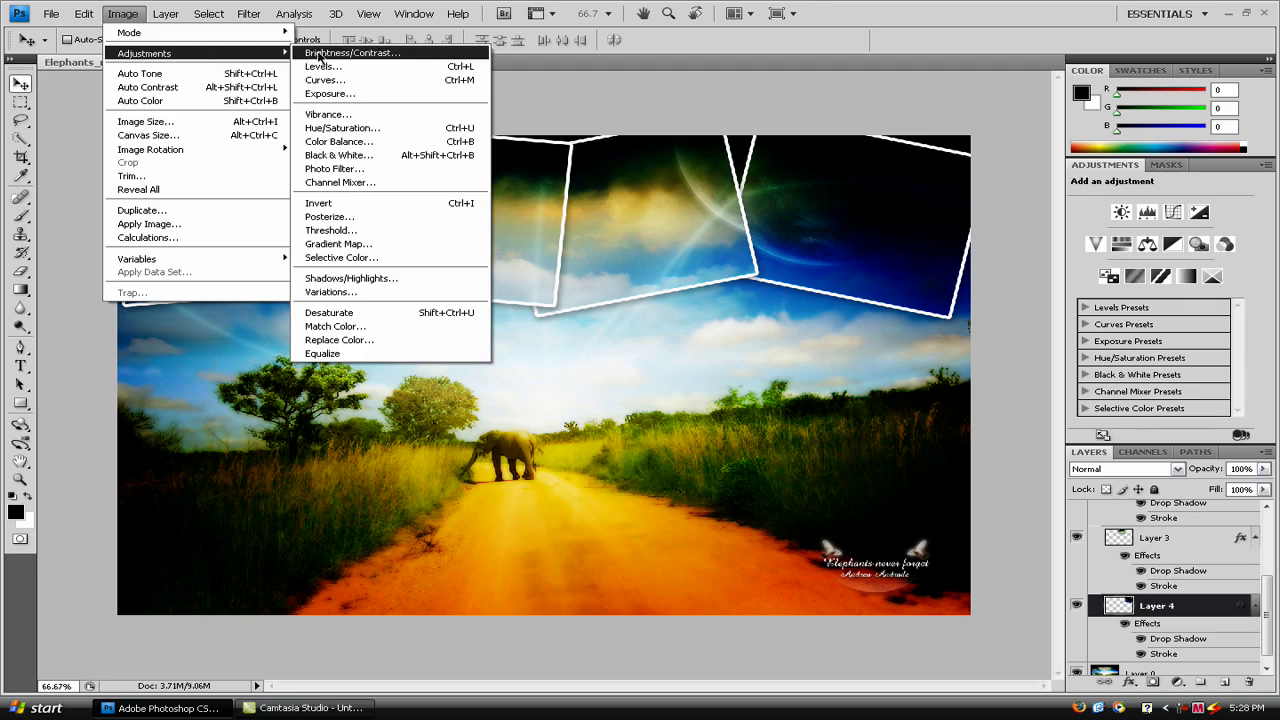
click(325, 67)
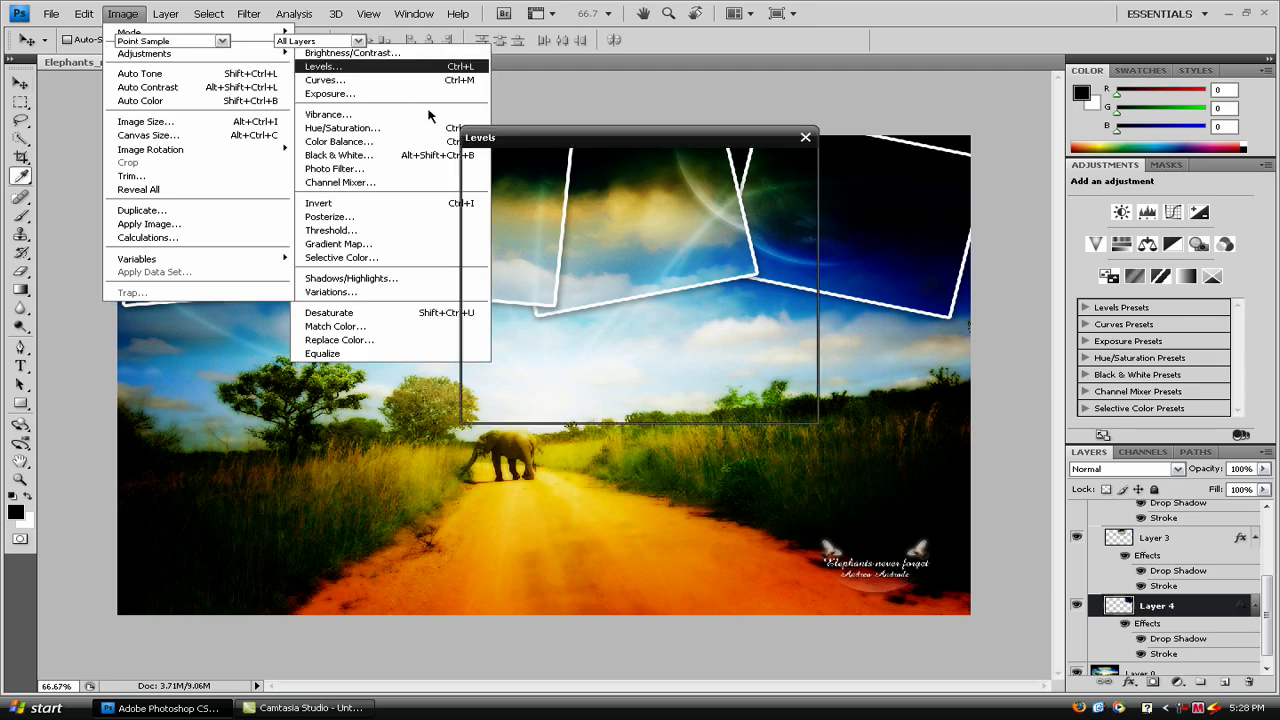
drag(594, 134, 400, 172)
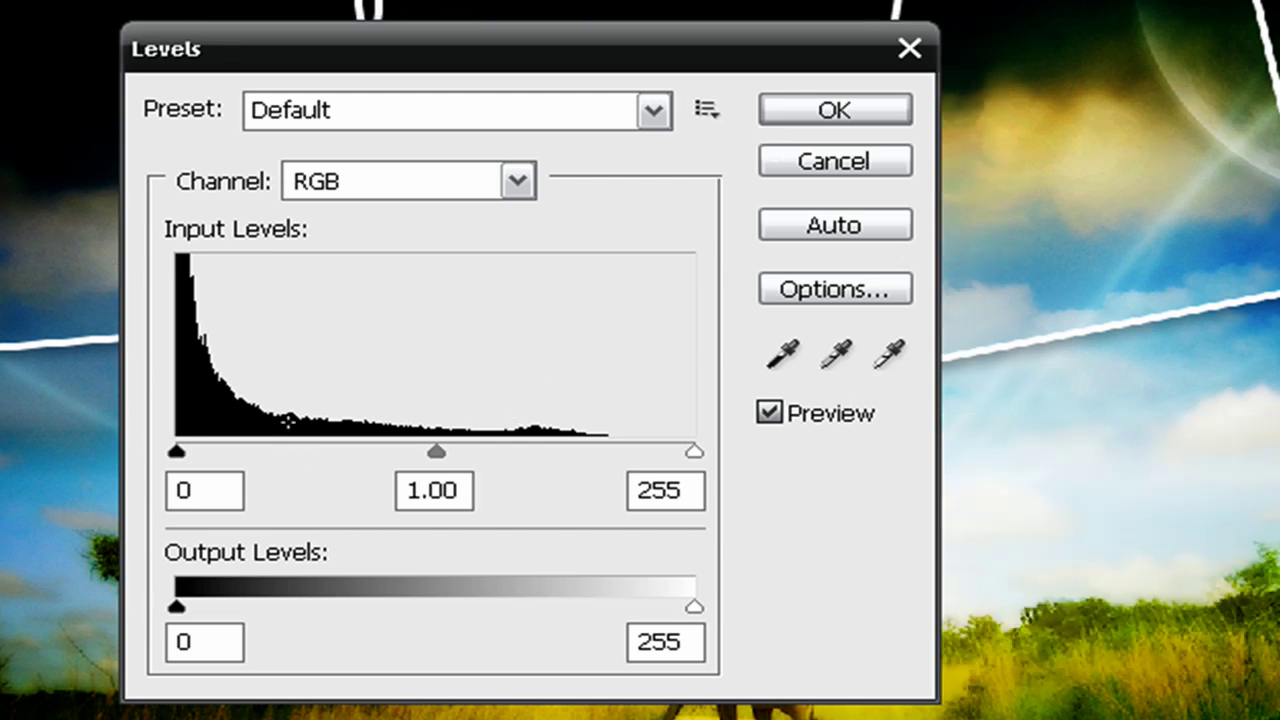
drag(174, 452, 150, 466)
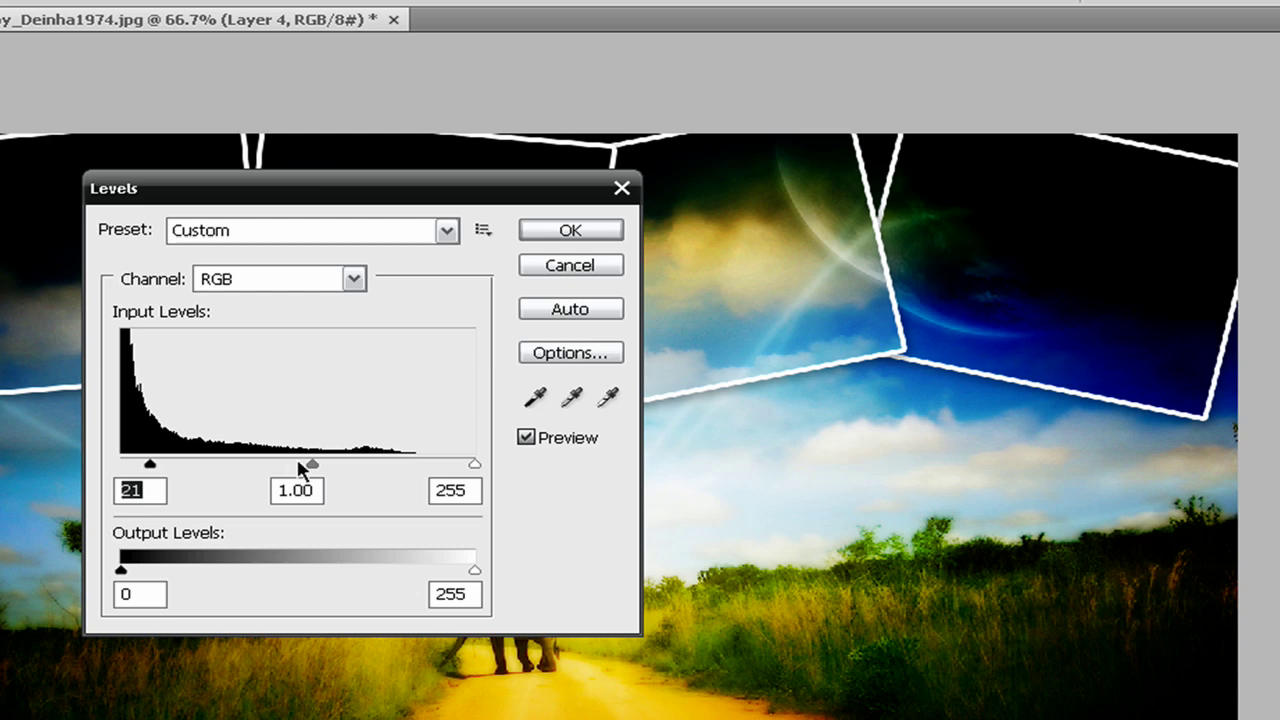
mouse_move(287, 466)
mouse_down()
mouse_move(240, 476)
mouse_move(328, 474)
mouse_move(310, 470)
mouse_up()
drag(474, 463, 440, 468)
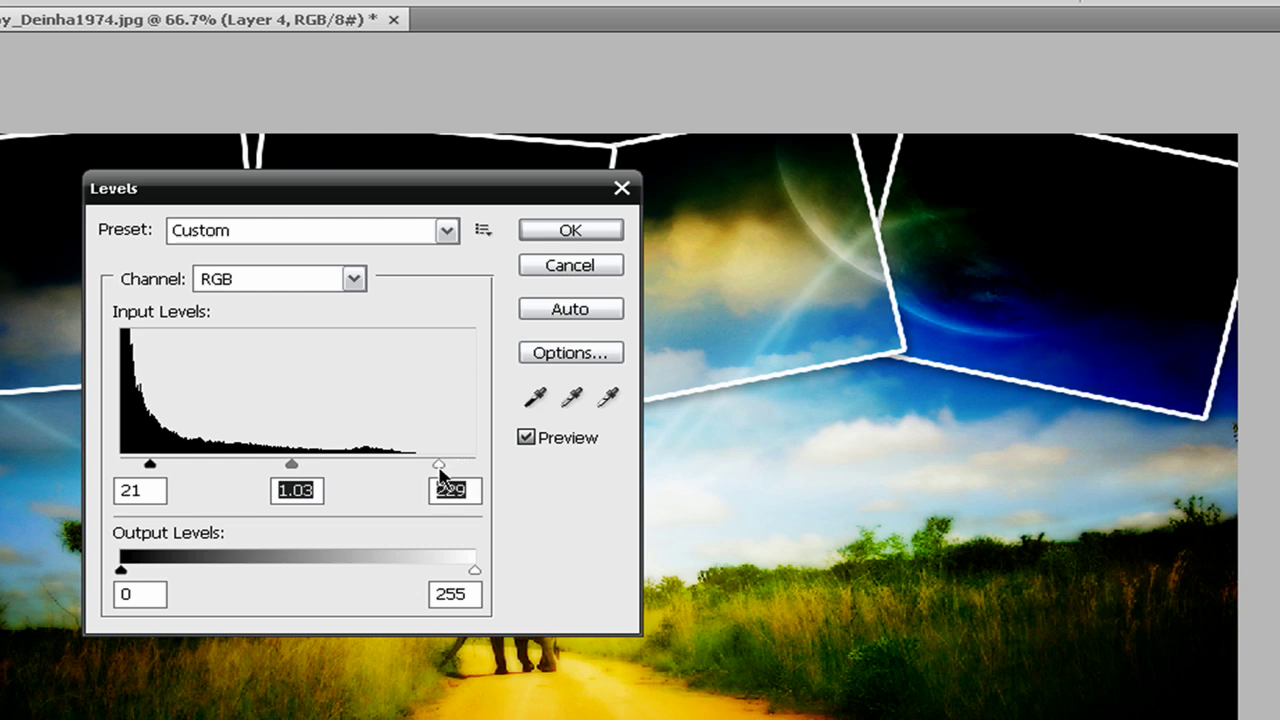
click(545, 234)
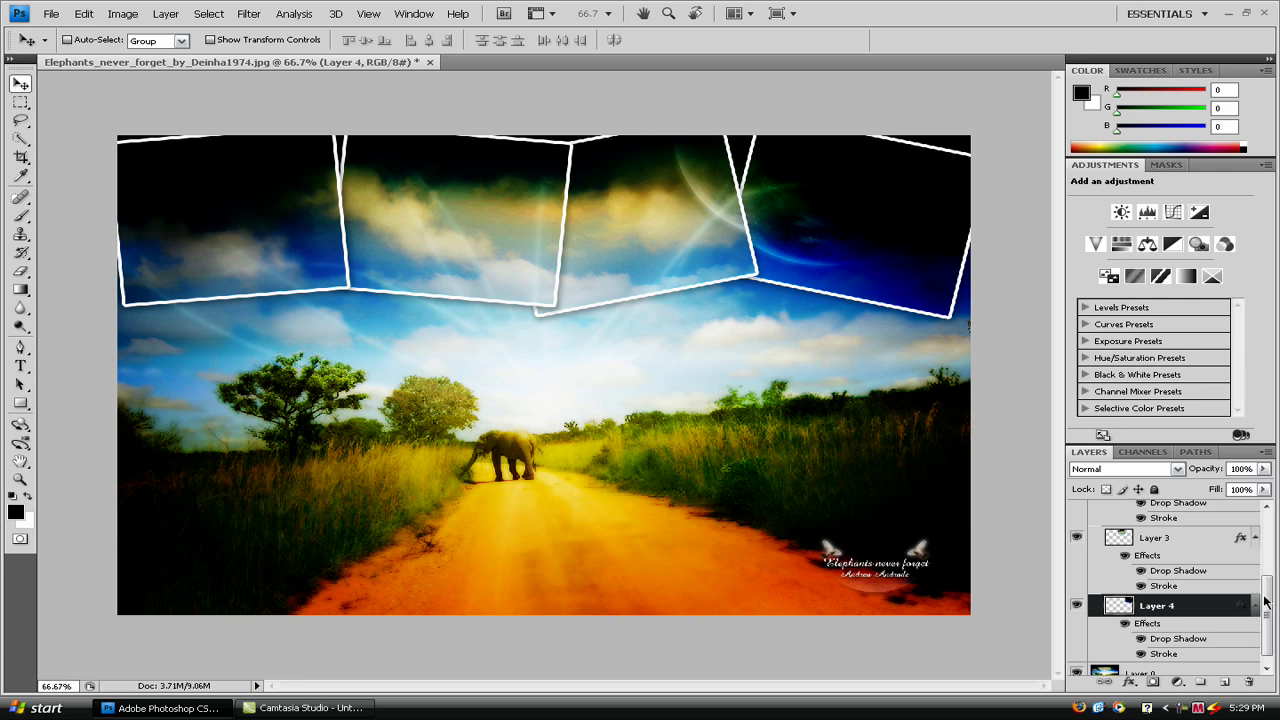
Step: Select all layers from Group 1 down to Layer 0 and merge them with Merge Visible
drag(1265, 600, 1268, 540)
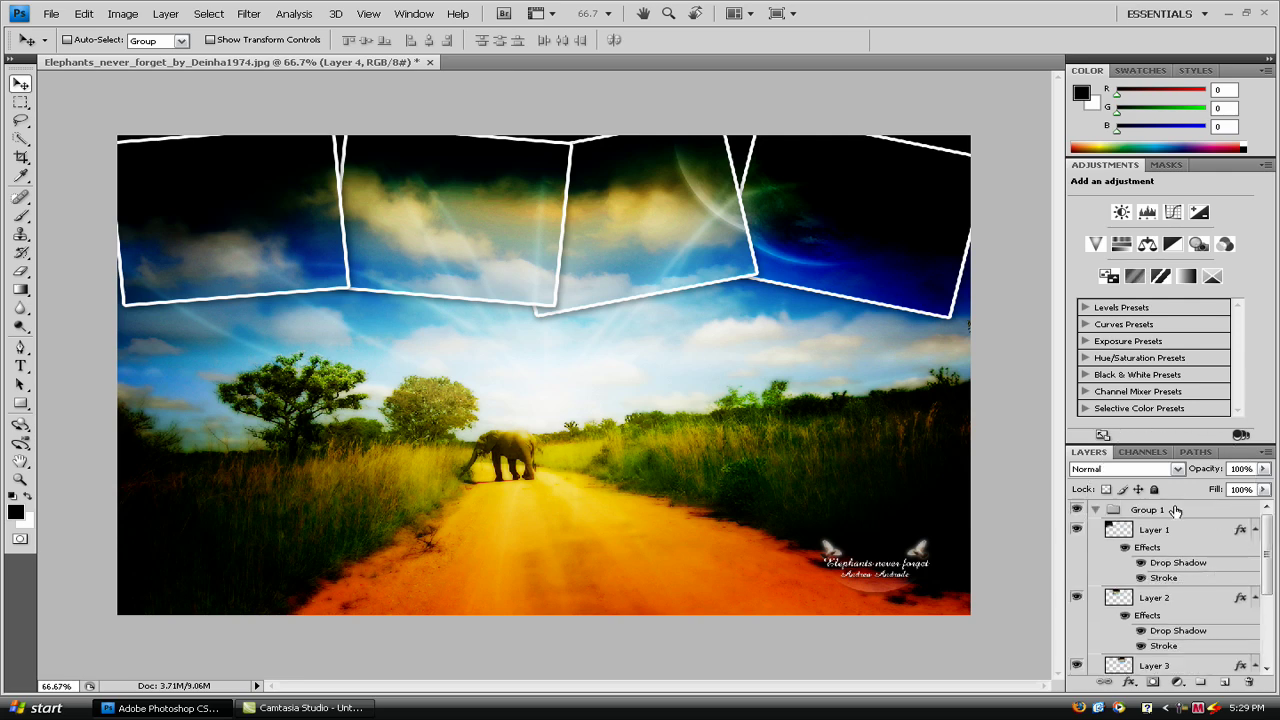
key(alt+period)
drag(1271, 548, 1217, 651)
shift+click(1190, 667)
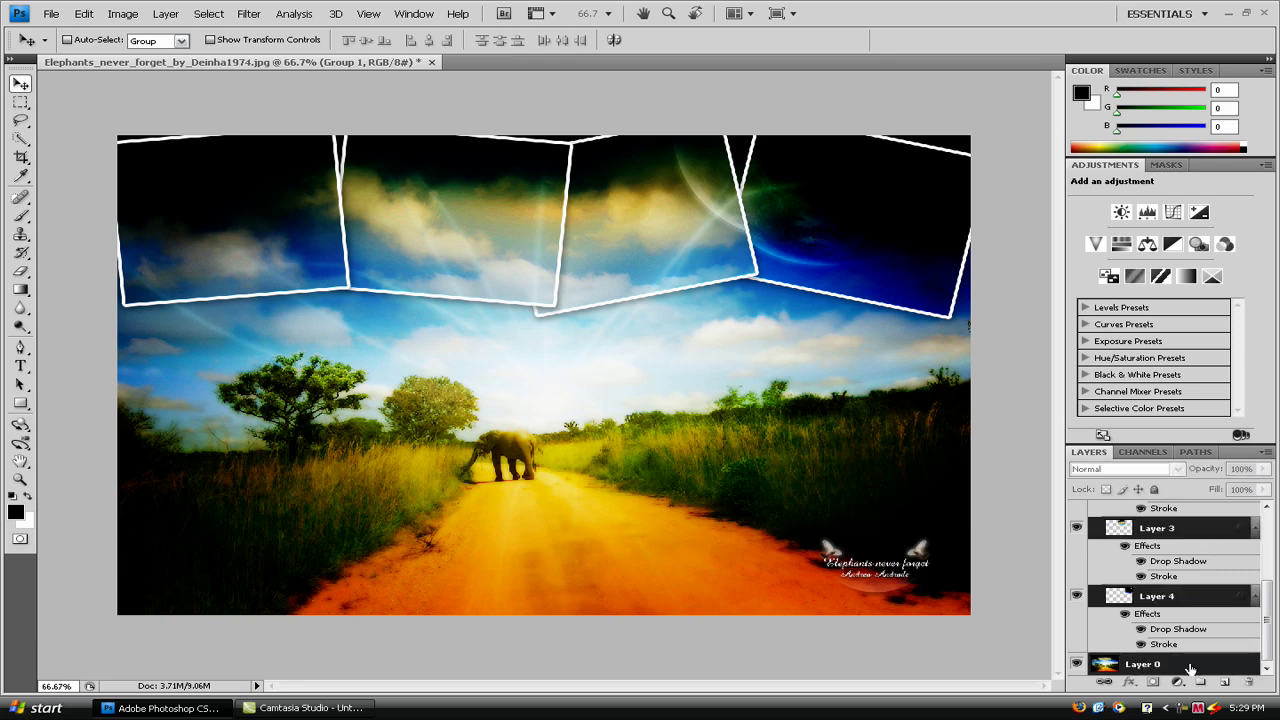
right_click(1190, 667)
click(1136, 639)
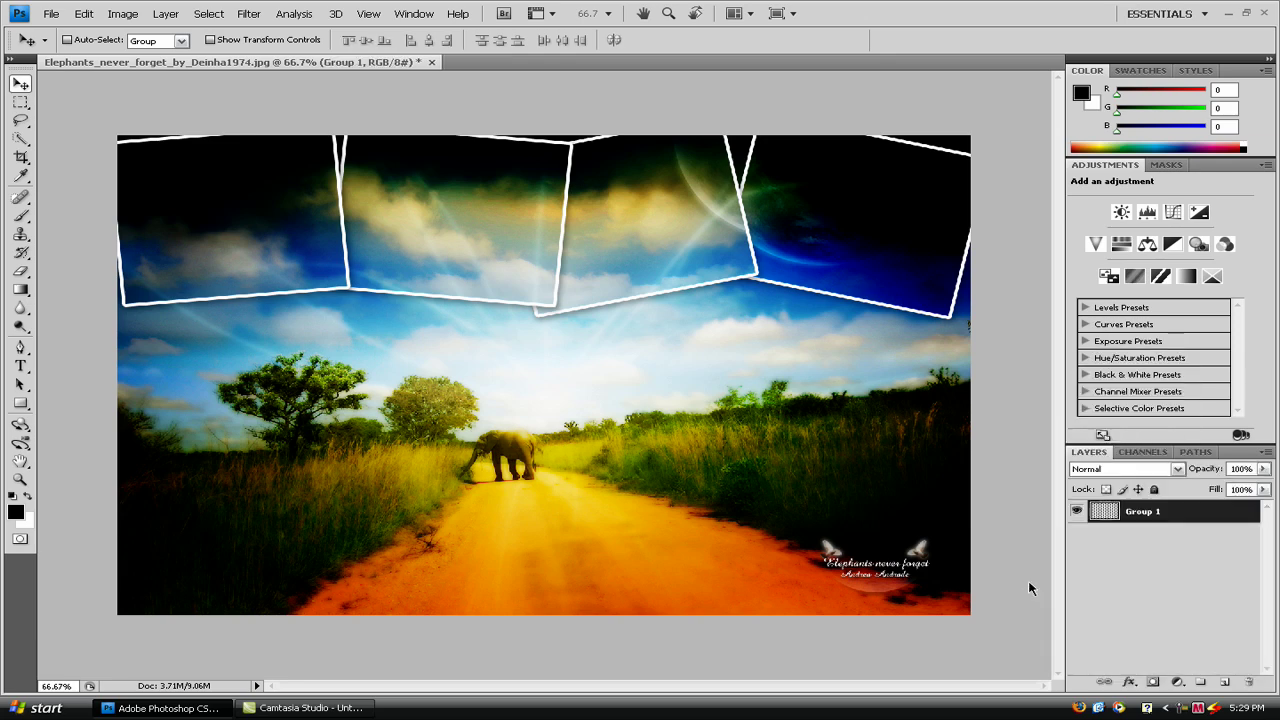